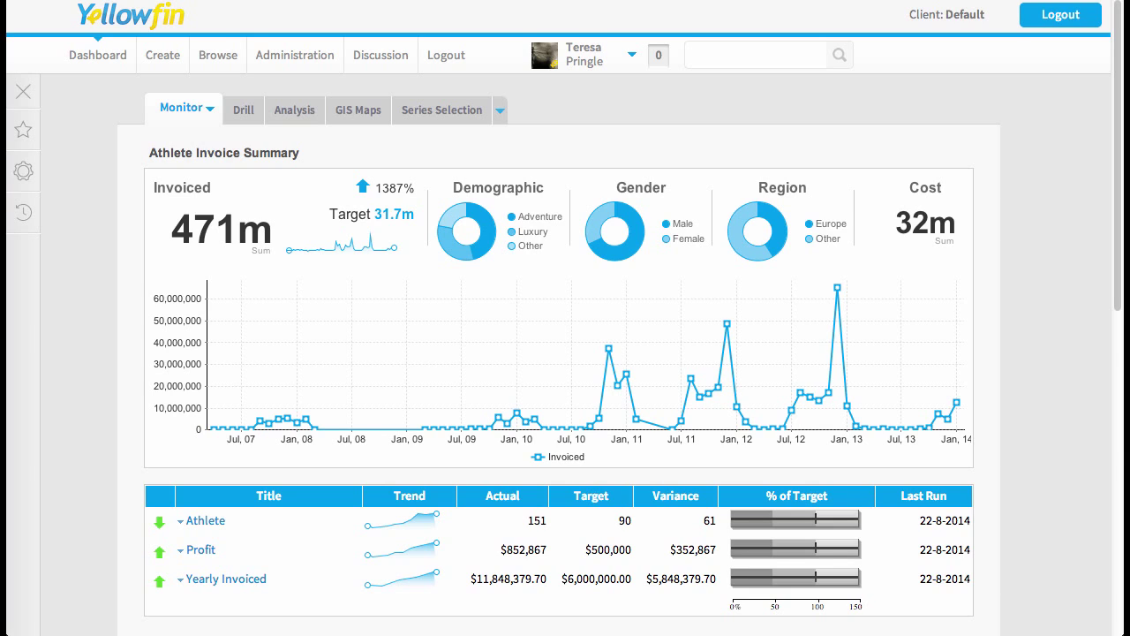
- Create a new drag-and-drop report based on the Ski Team view
click(162, 56)
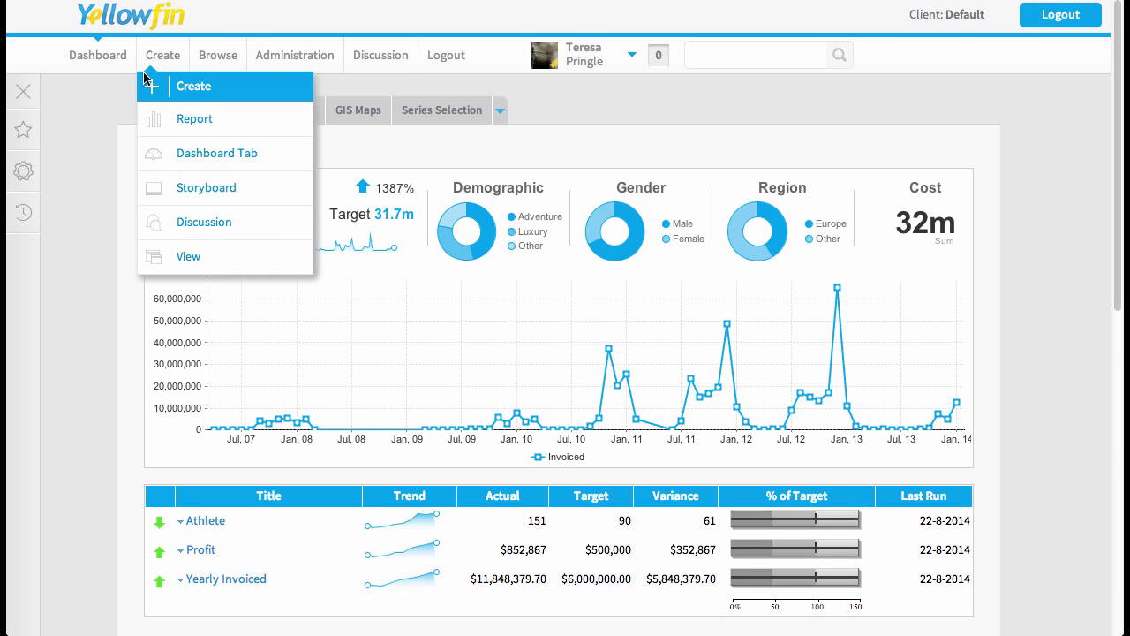
click(248, 125)
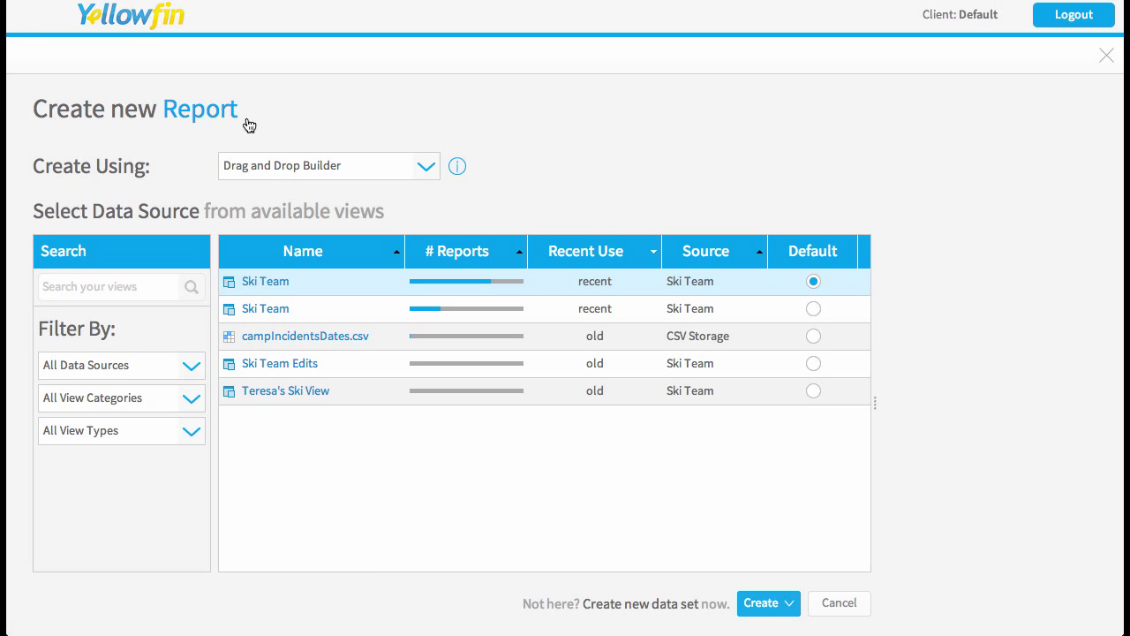
click(278, 284)
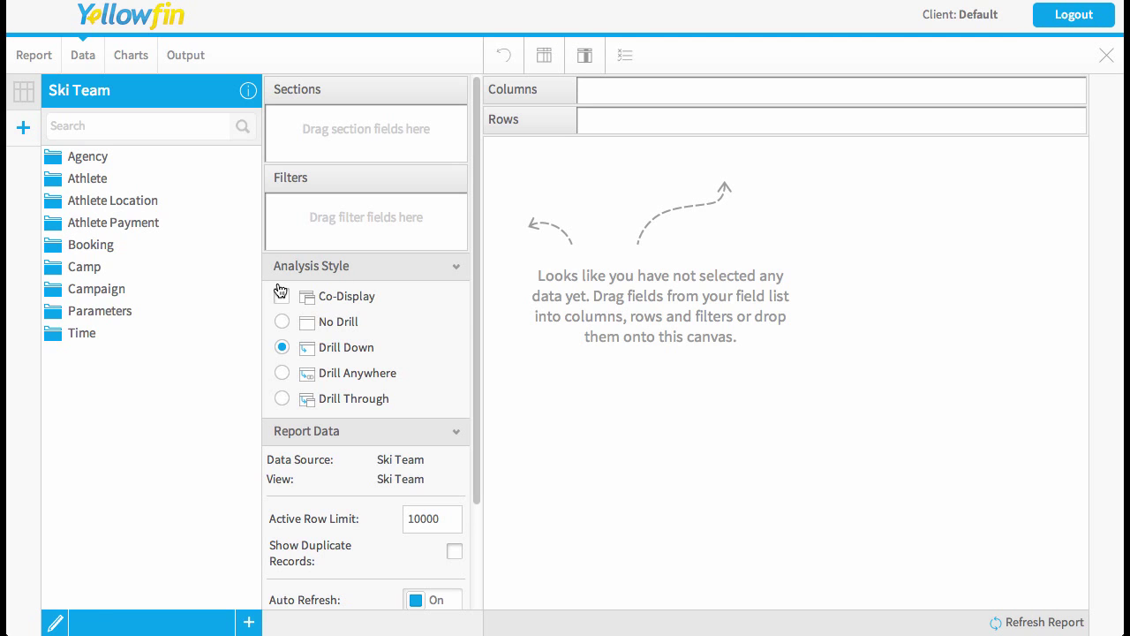
- Add Athlete ID, First Name, Last Name and Date of Birth as report columns
click(63, 176)
click(109, 205)
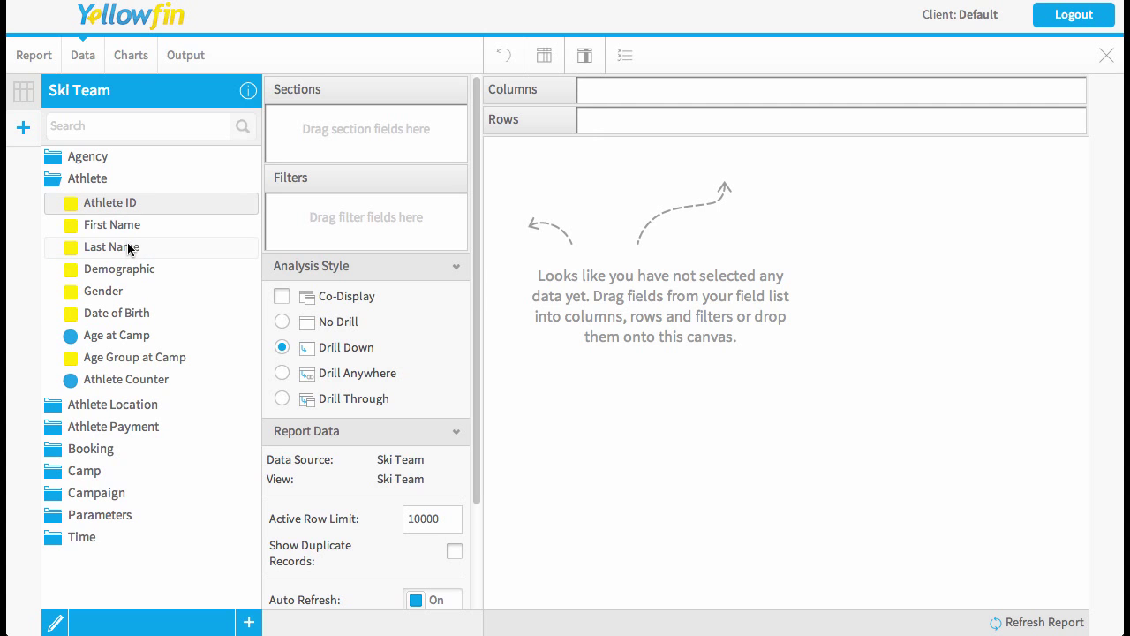
shift+click(126, 246)
drag(126, 246, 587, 234)
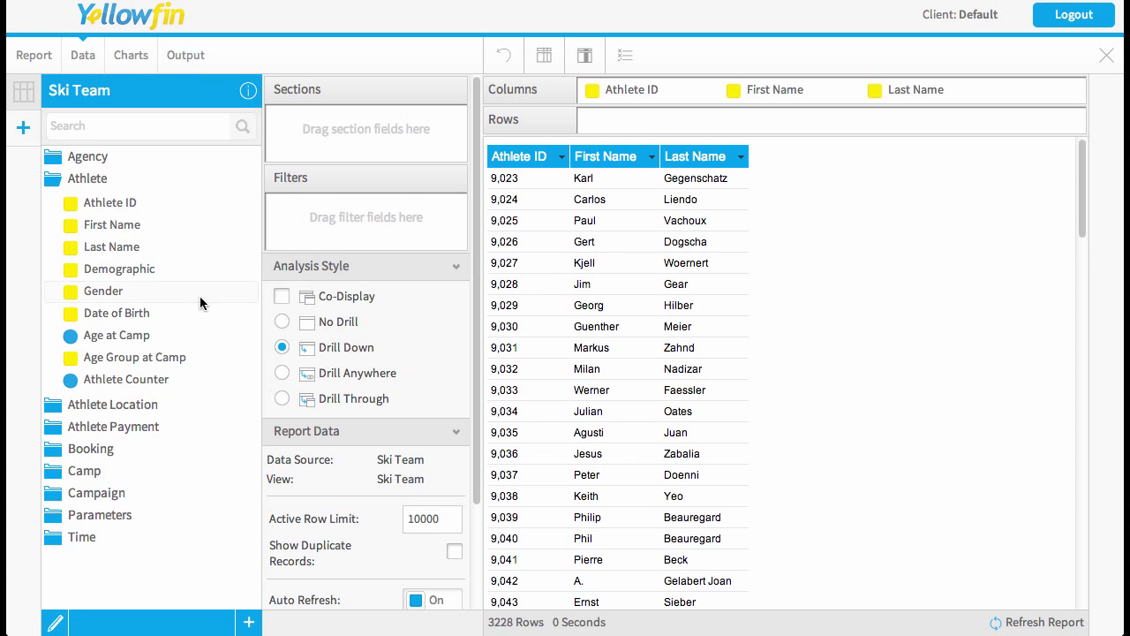
drag(100, 309, 816, 297)
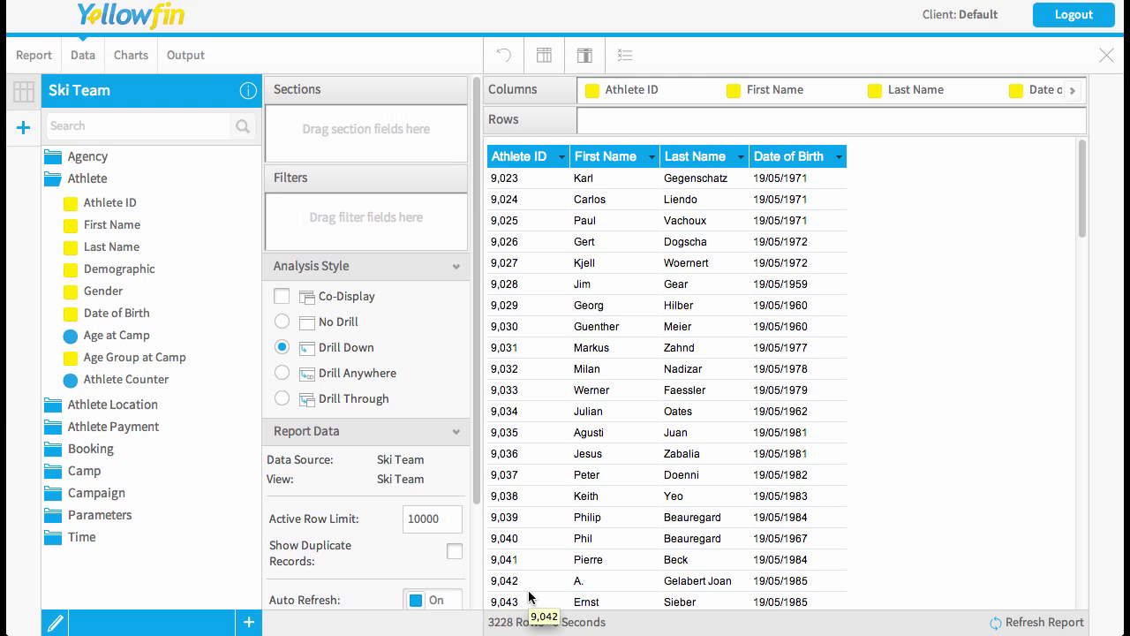
click(58, 536)
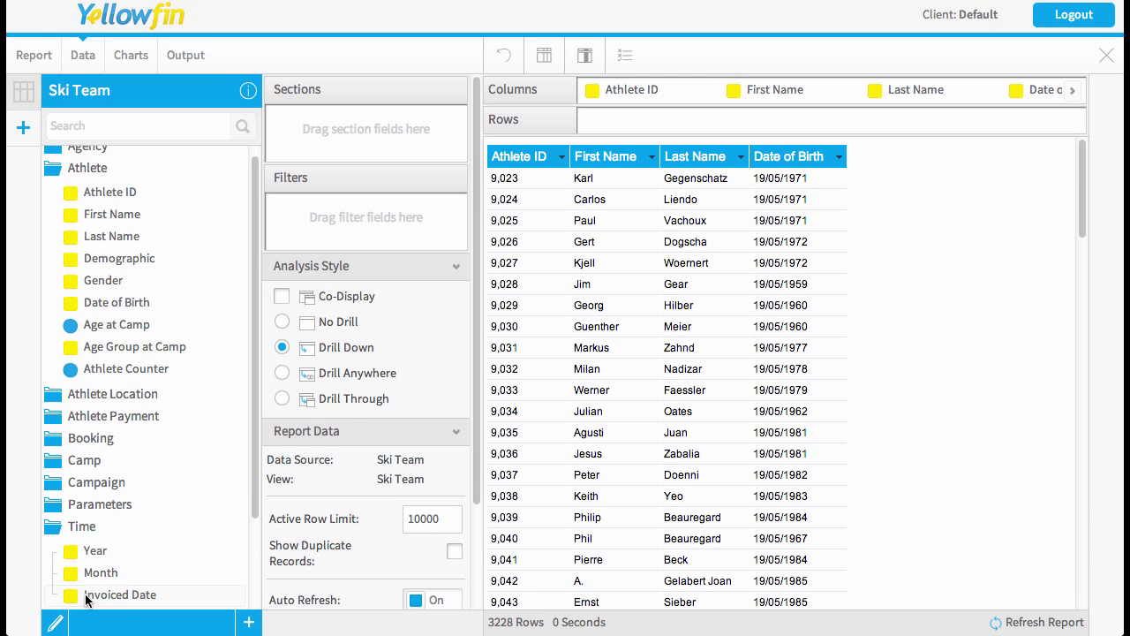
- Add an Invoiced Date filter set to the pre-defined period This Calendar Year to Date
drag(96, 601, 336, 217)
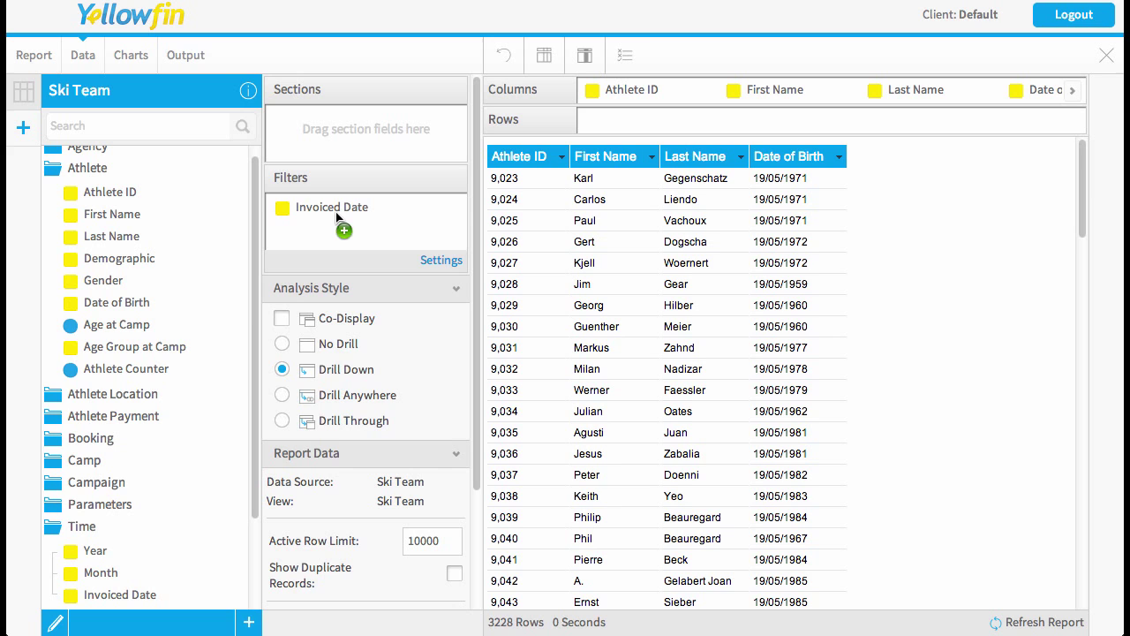
click(447, 261)
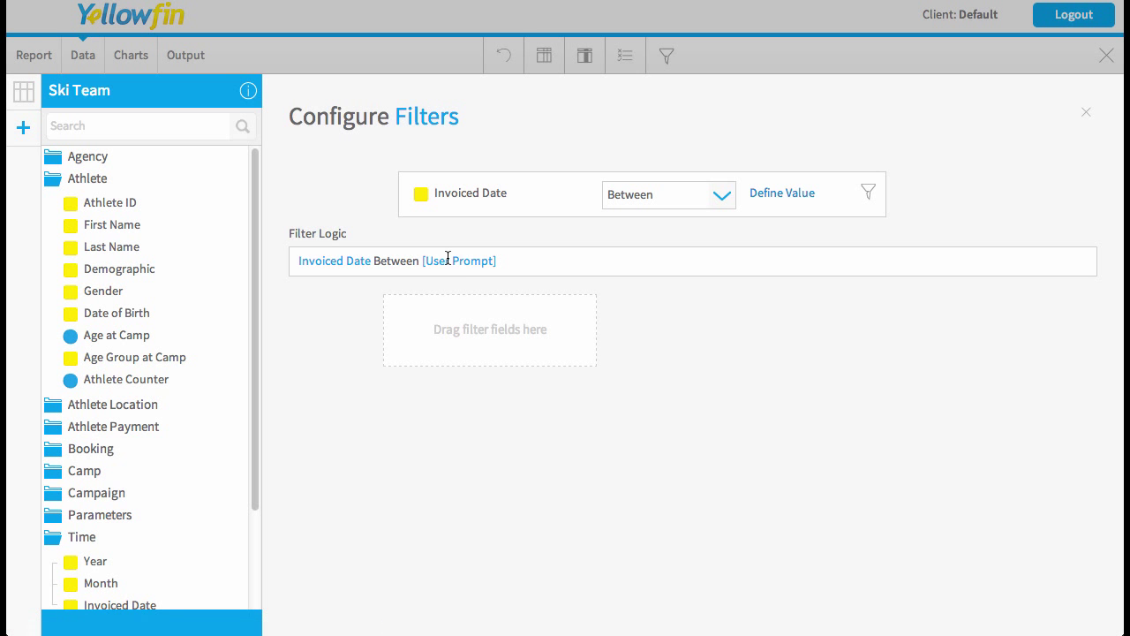
click(785, 192)
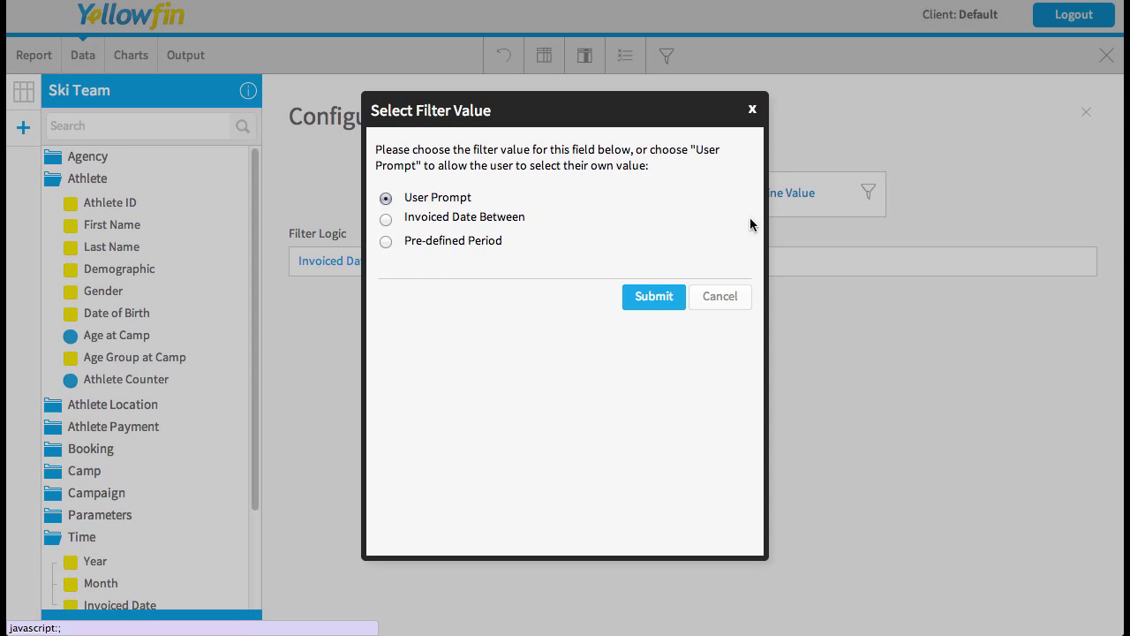
click(468, 242)
click(457, 275)
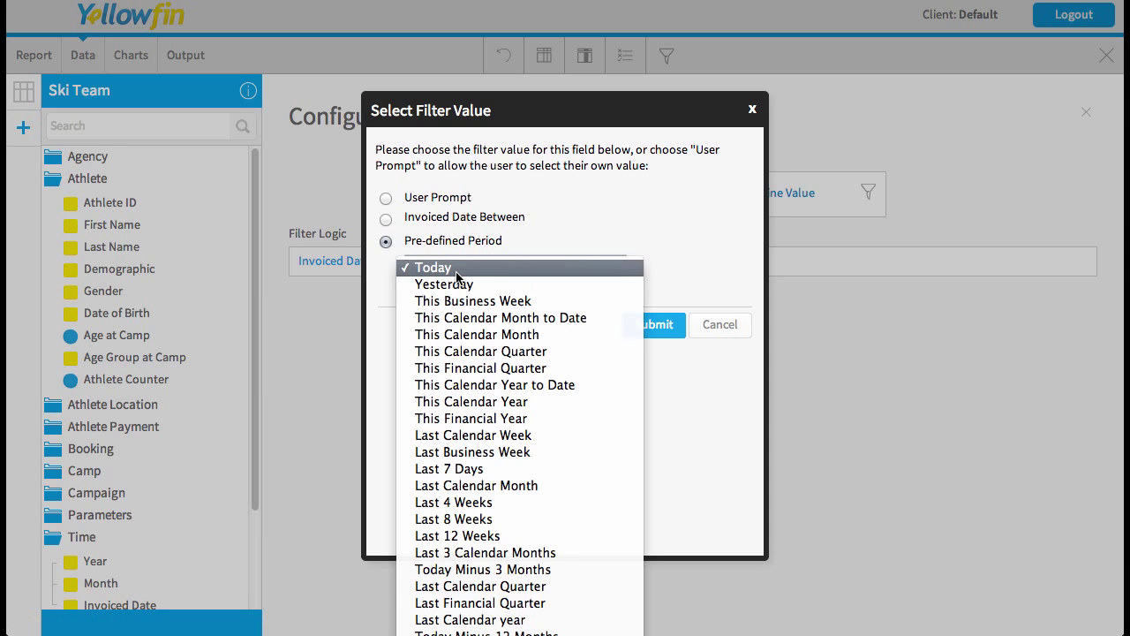
click(495, 385)
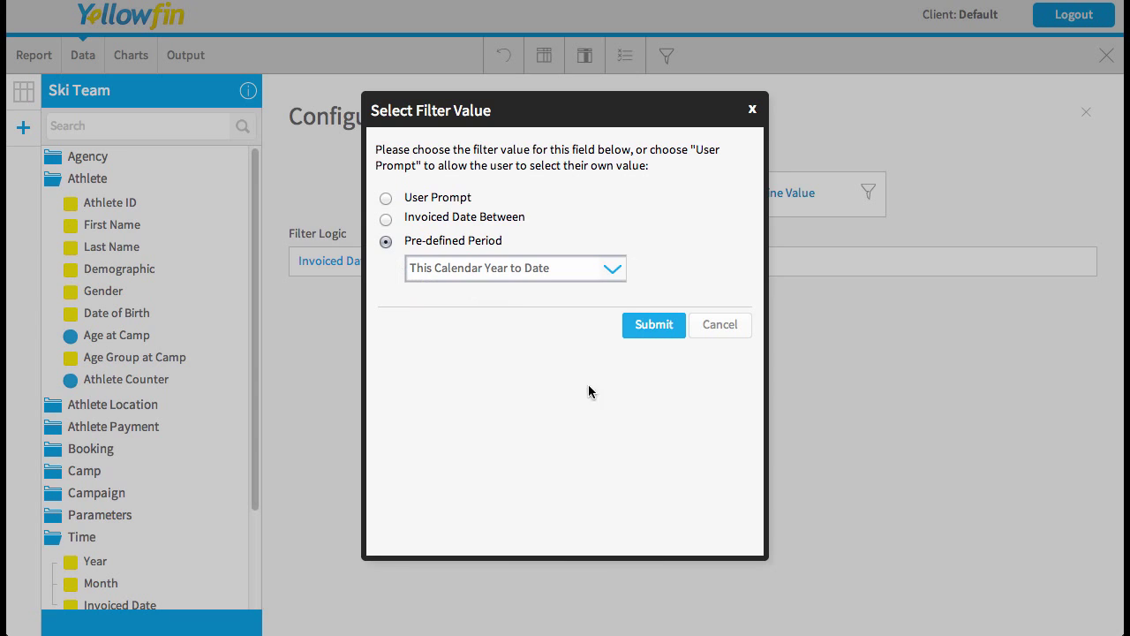
click(653, 324)
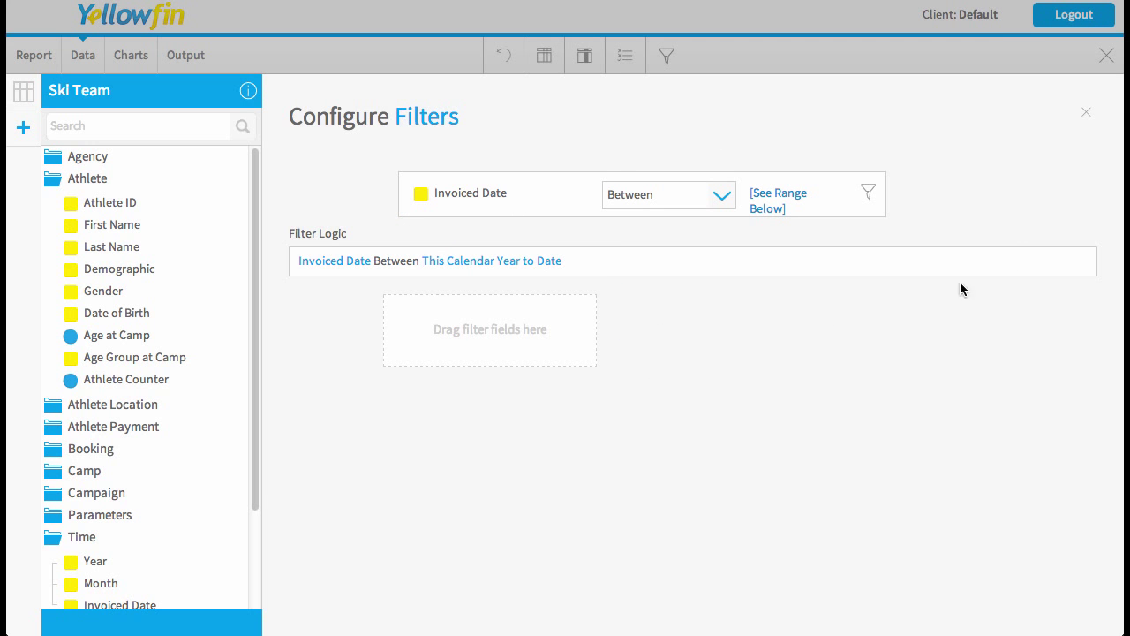
click(1086, 112)
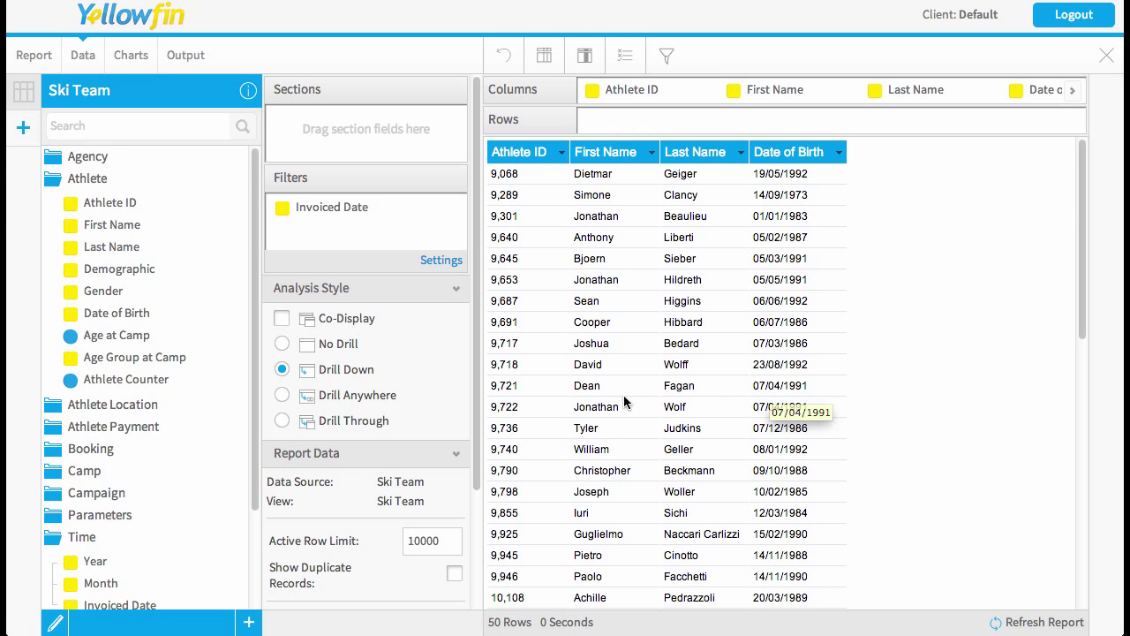
- Add a Minus sub query matching master Athlete ID to sub query Athlete ID
scroll(627, 385, down, 3)
scroll(627, 385, up, 3)
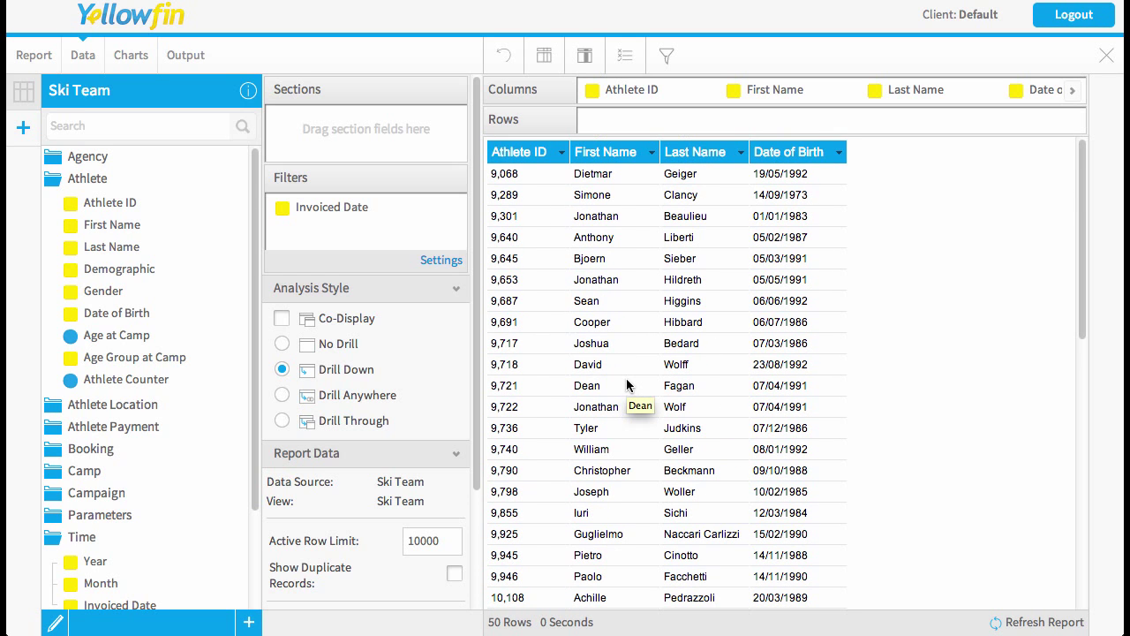
click(24, 131)
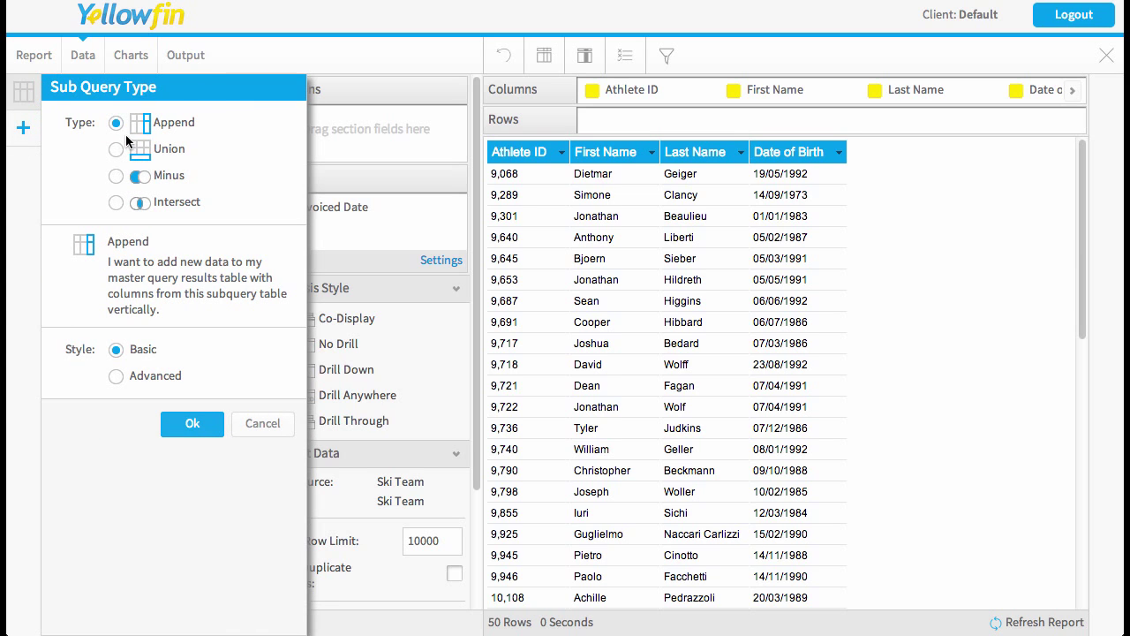
click(116, 176)
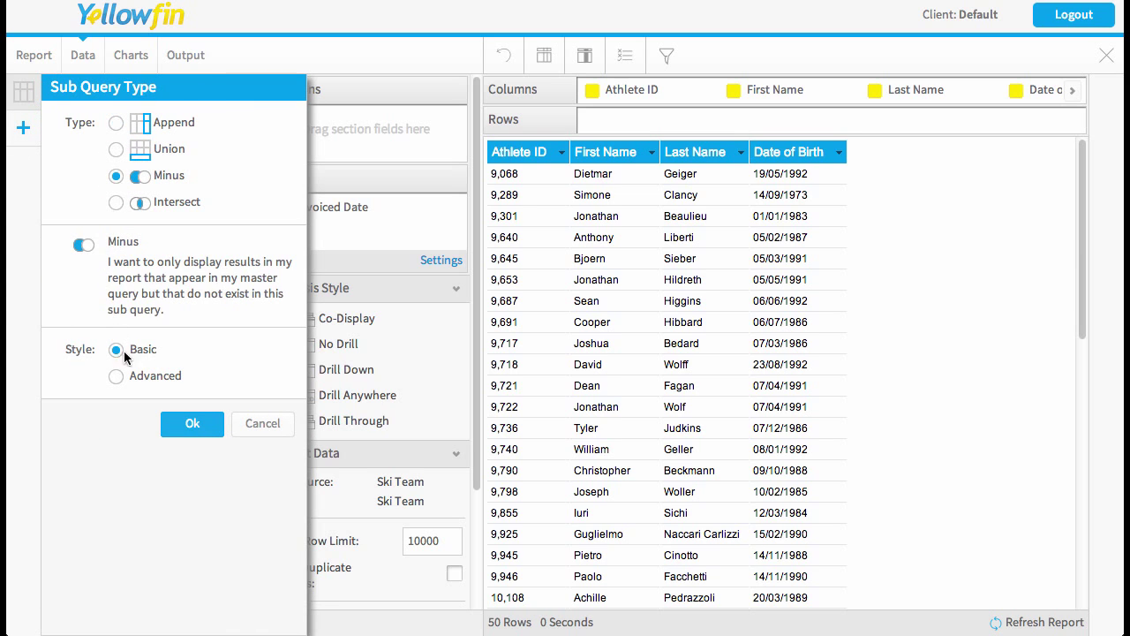
click(193, 425)
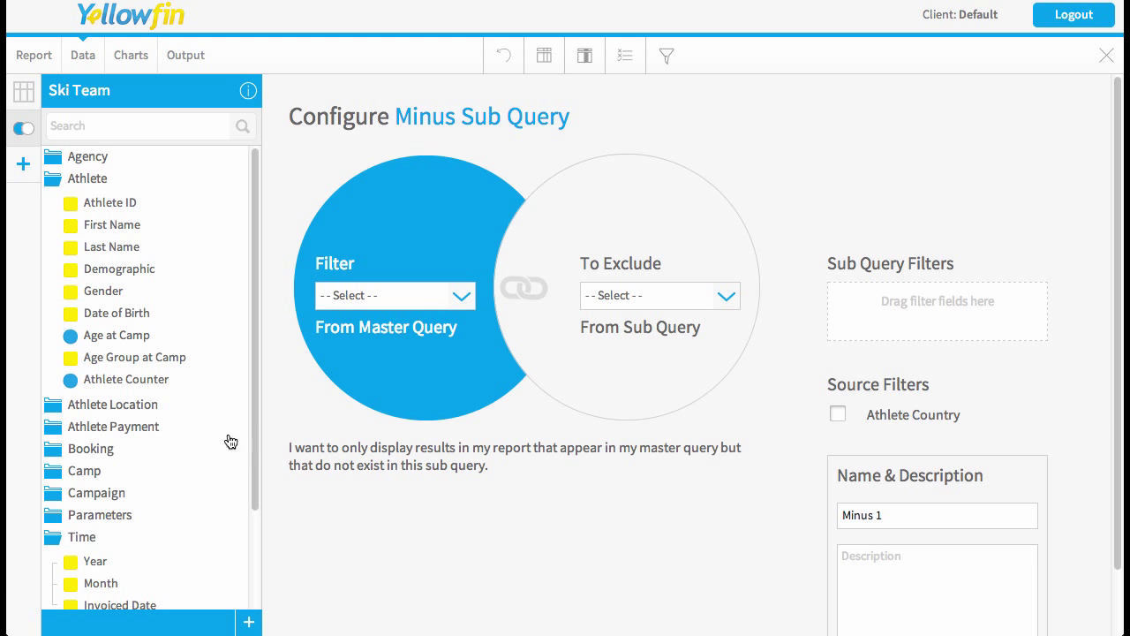
click(422, 298)
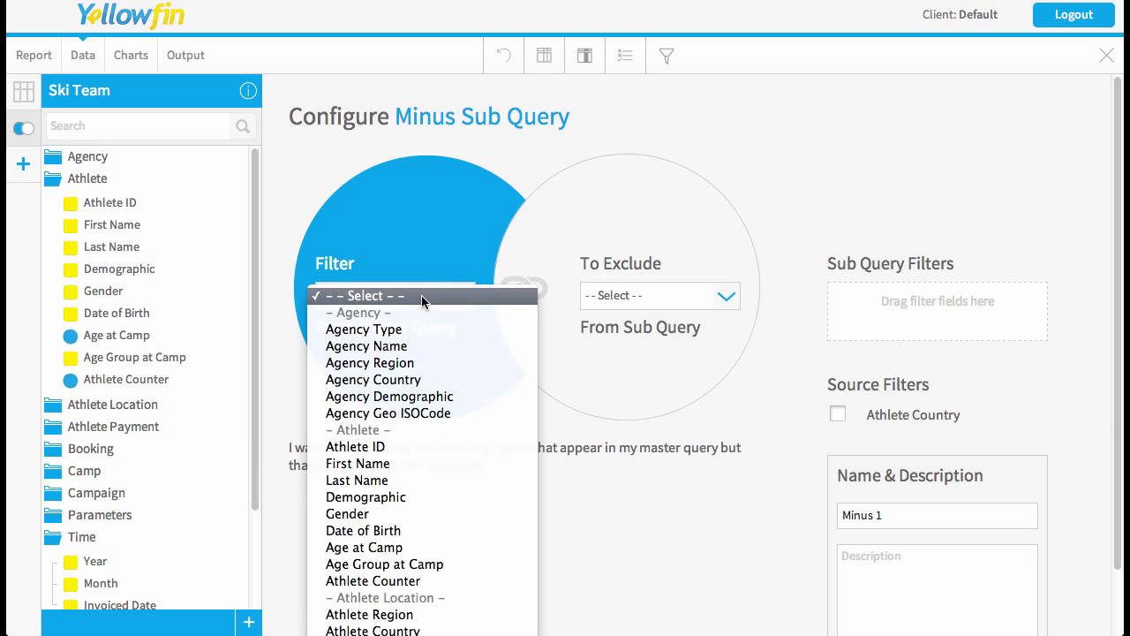
click(357, 448)
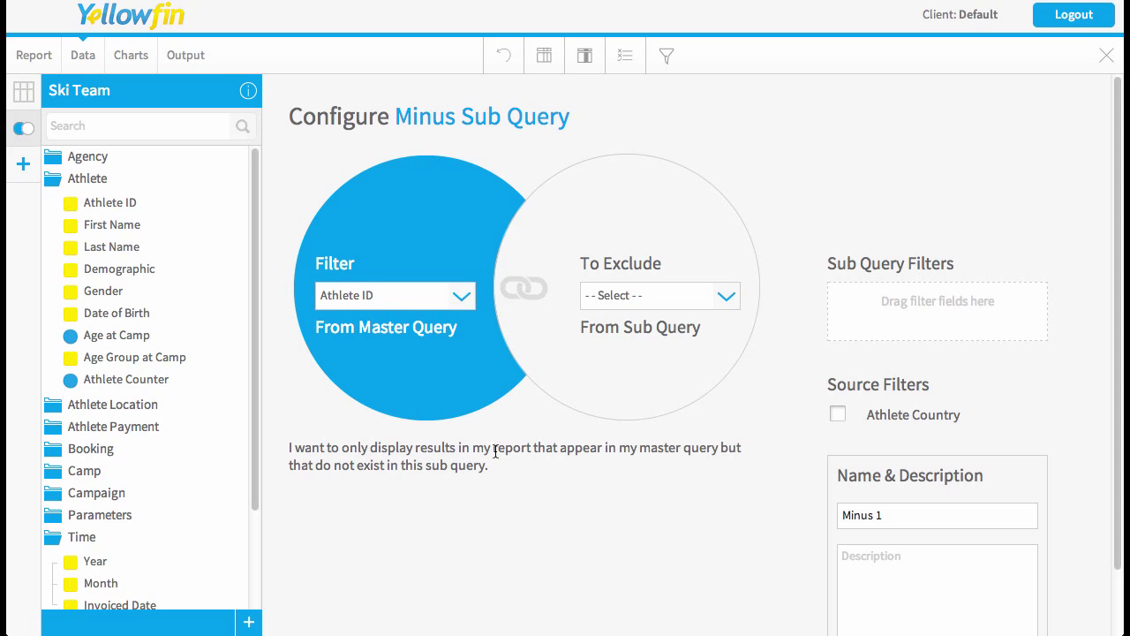
click(629, 298)
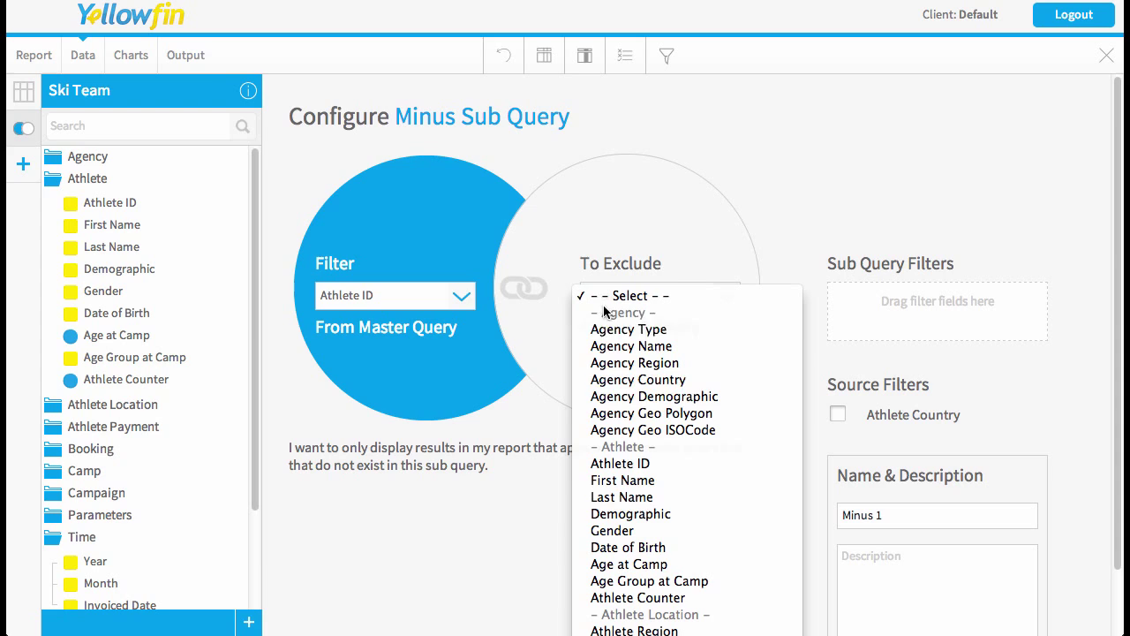
click(637, 466)
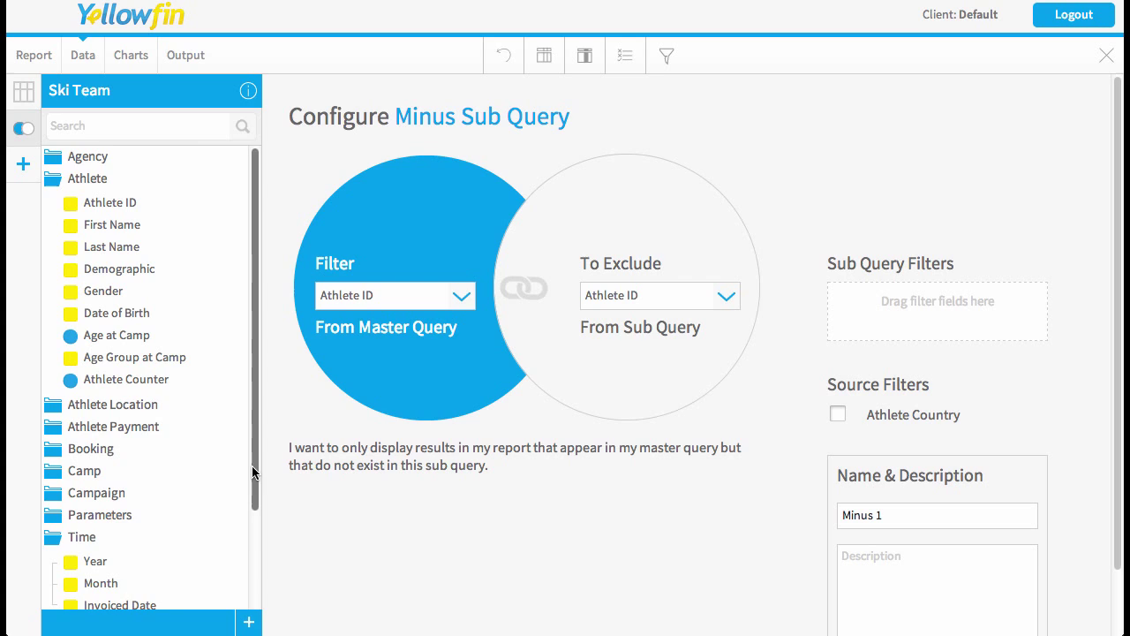
- Add Invoiced Date as a sub query filter and name the sub query 'Previous Year'
drag(256, 472, 256, 558)
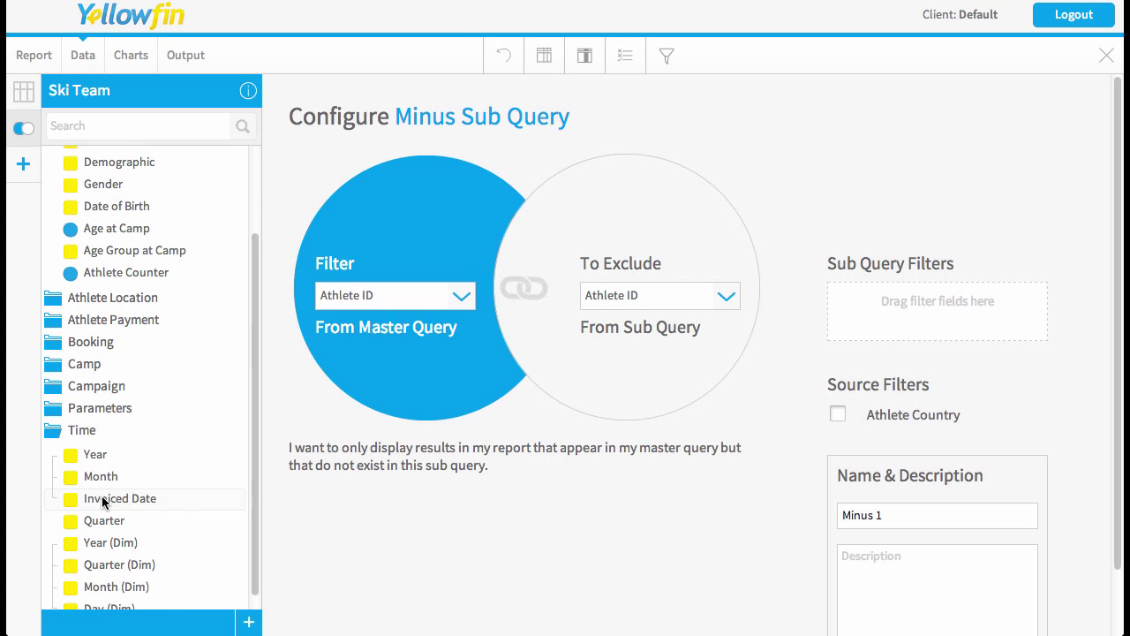
drag(102, 495, 880, 314)
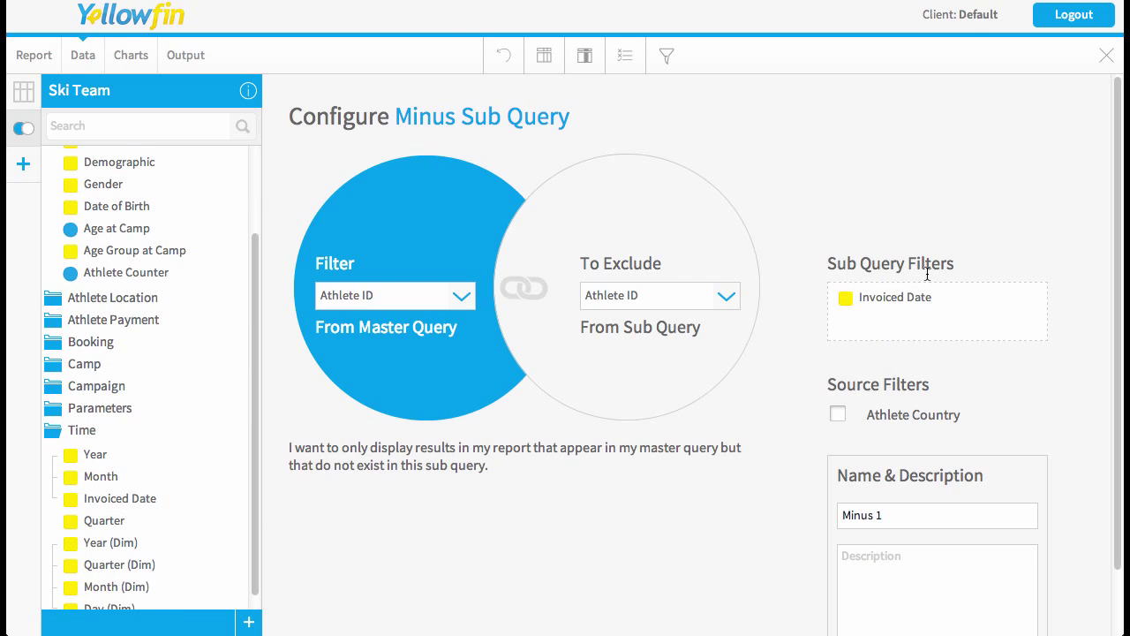
drag(901, 521, 783, 511)
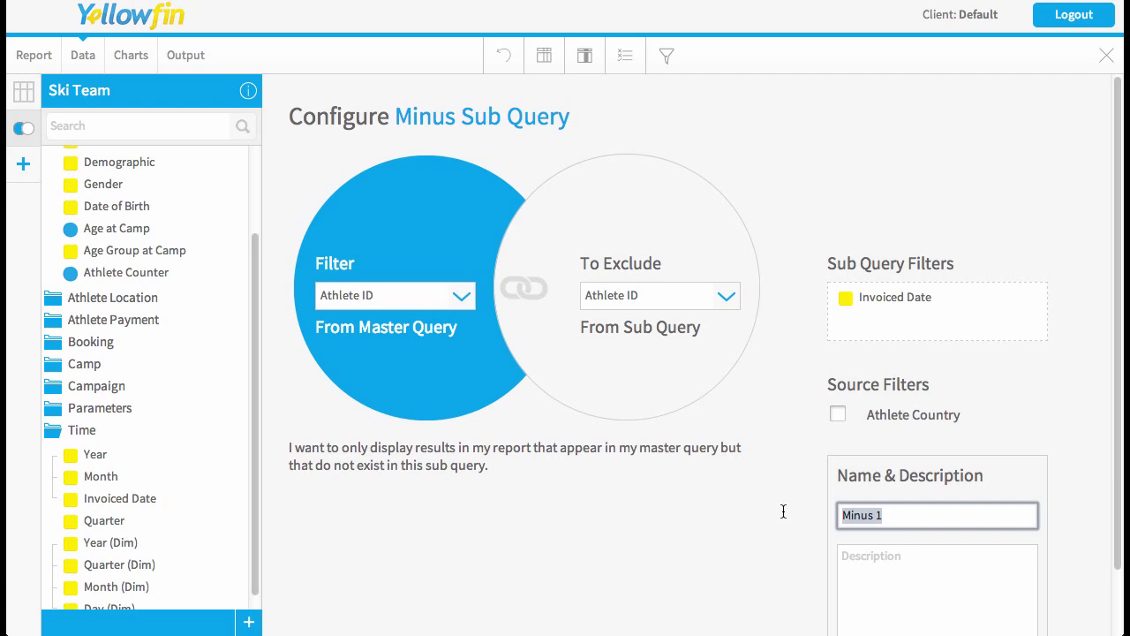
text(Previous )
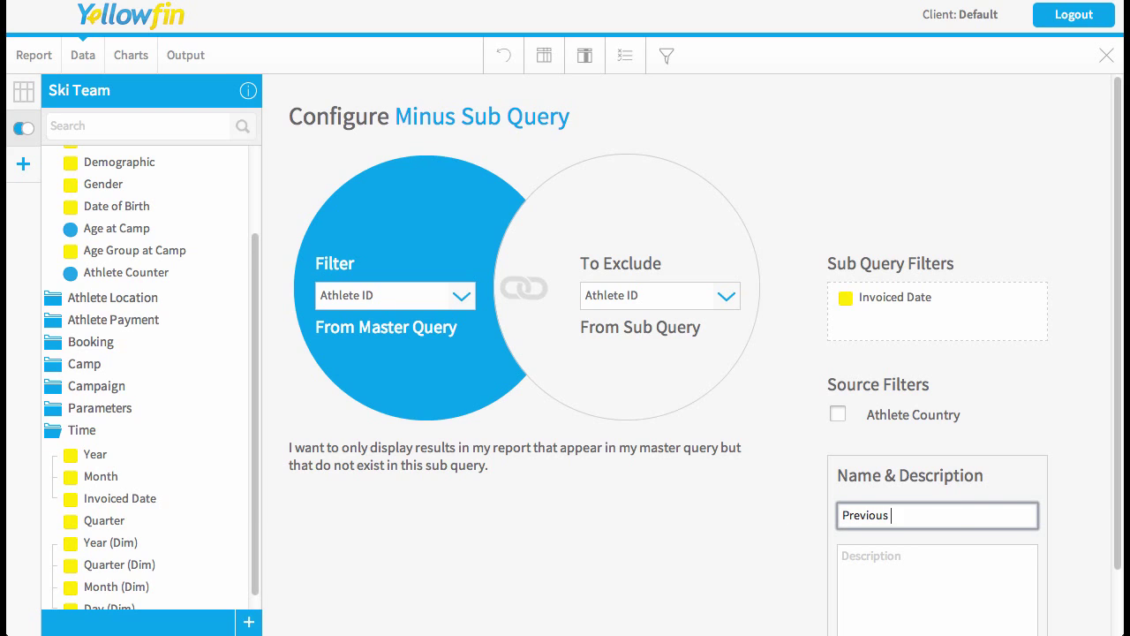
text(Year)
click(1028, 456)
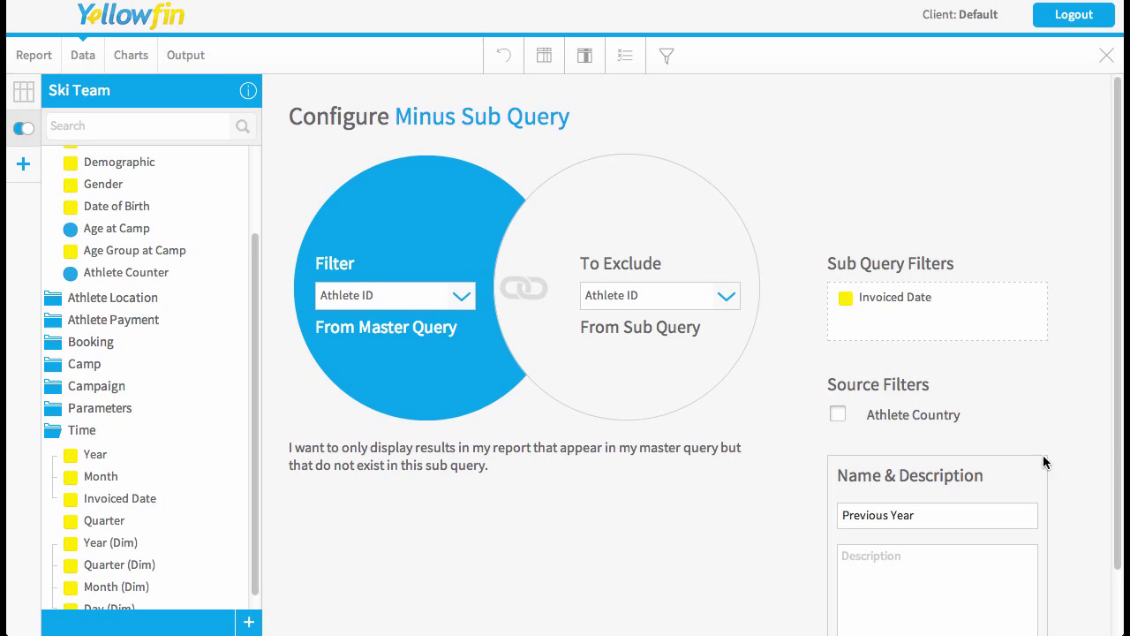
scroll(1057, 463, down, 2)
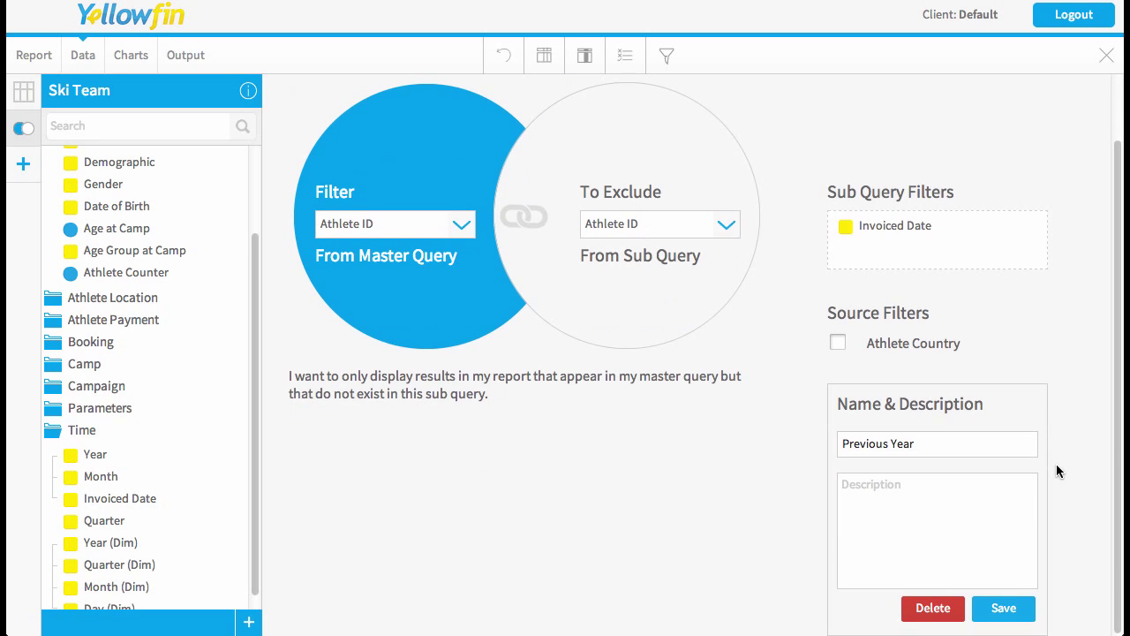
- Set the Previous Year sub query's Invoiced Date filter to the pre-defined period Last Calendar year
click(1003, 610)
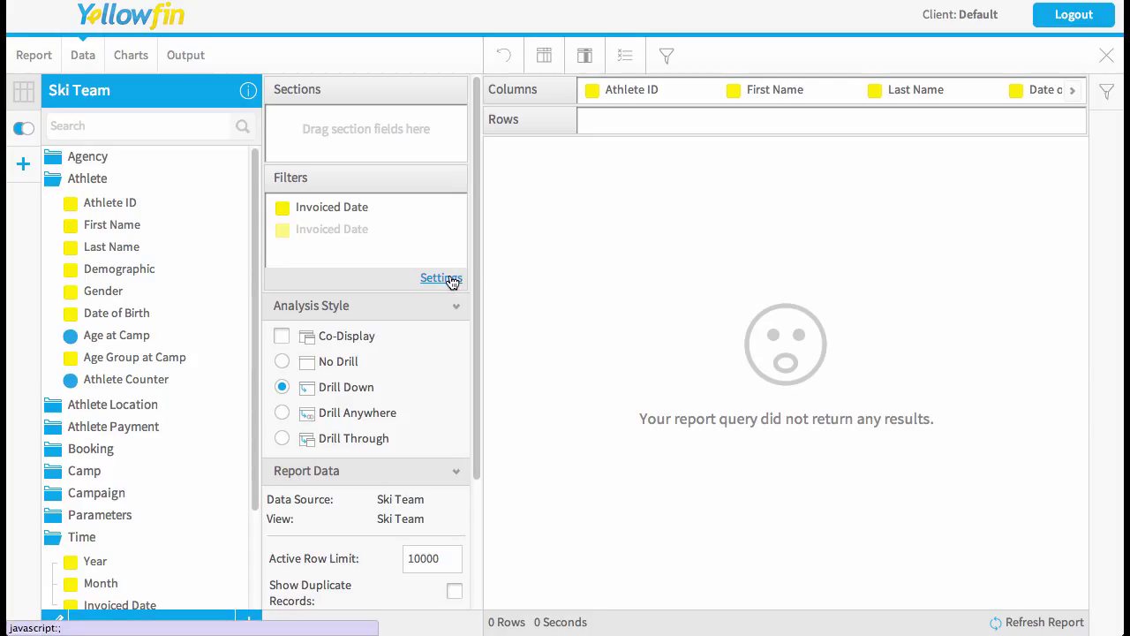
click(441, 278)
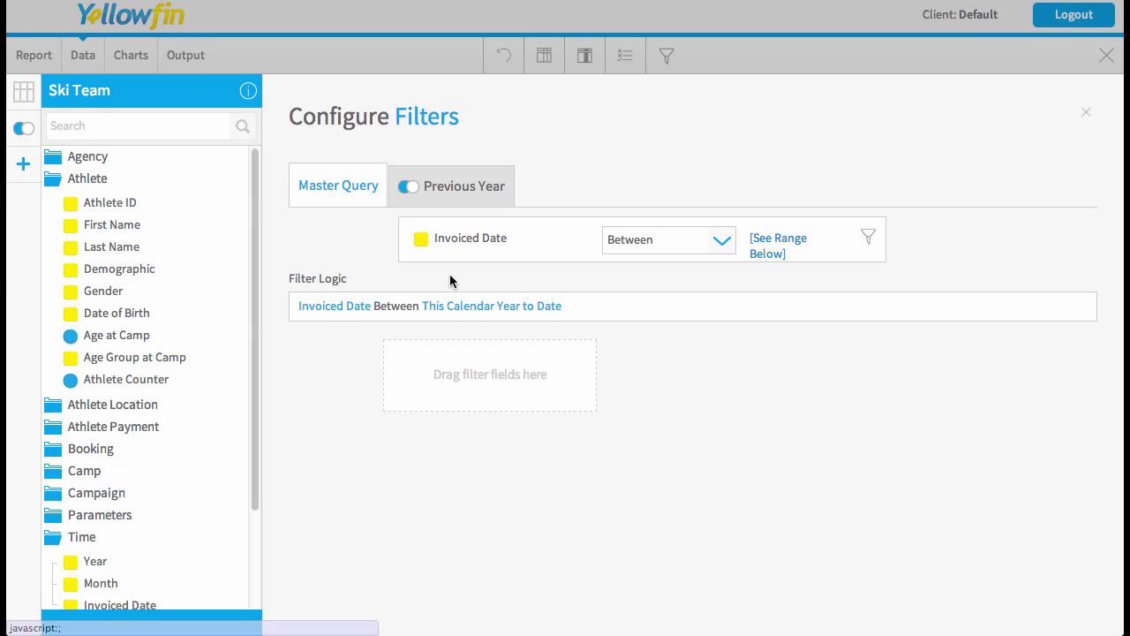
click(453, 188)
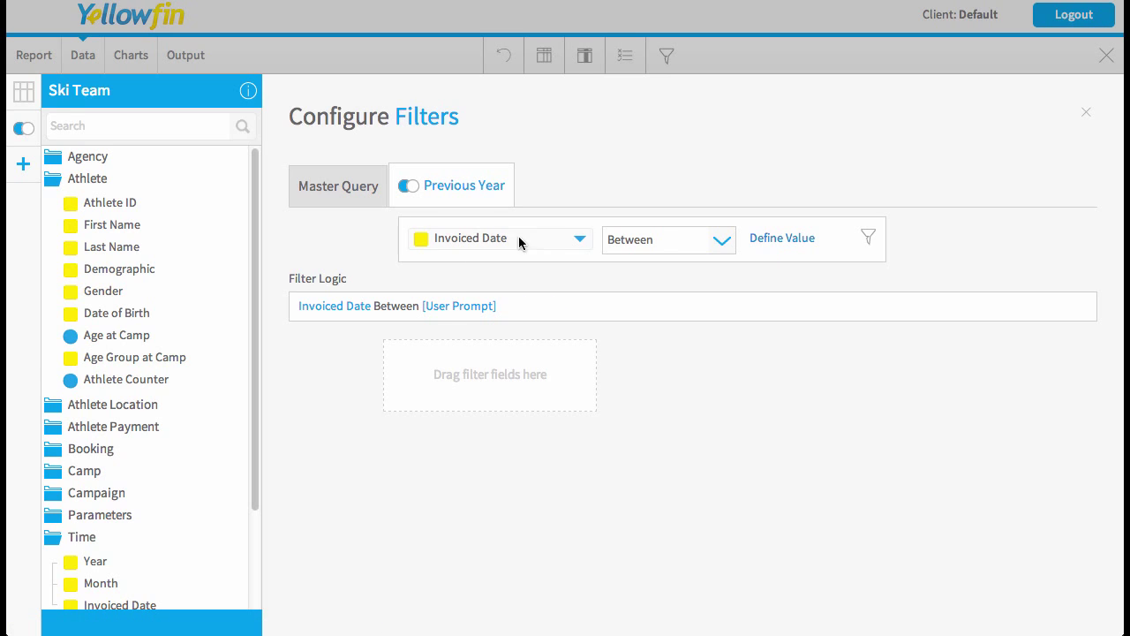
click(782, 247)
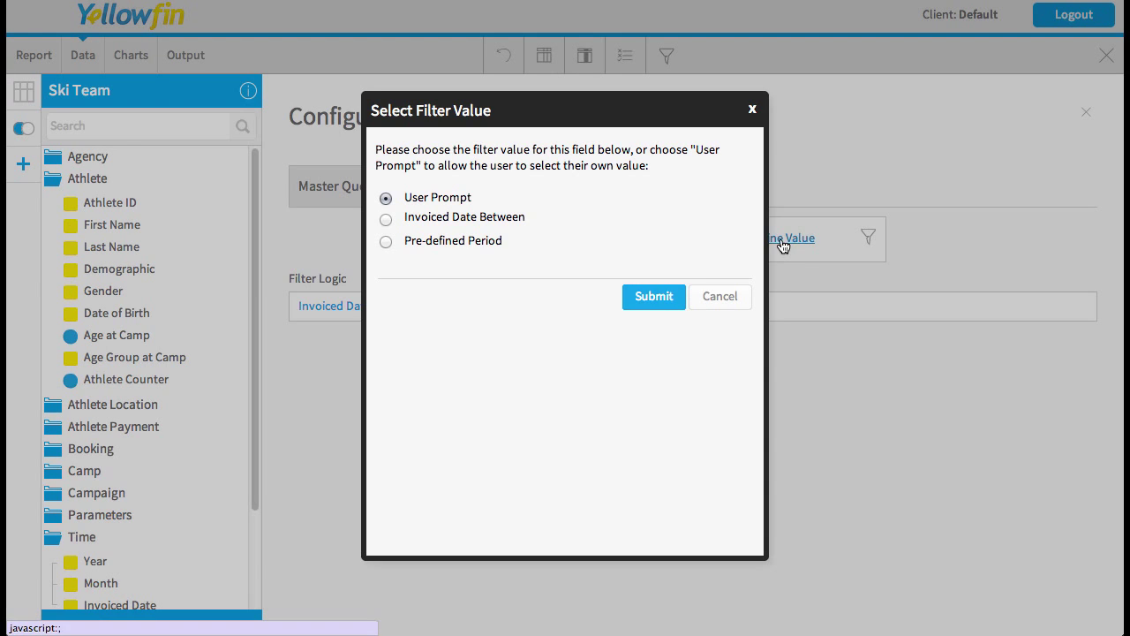
click(466, 243)
click(604, 278)
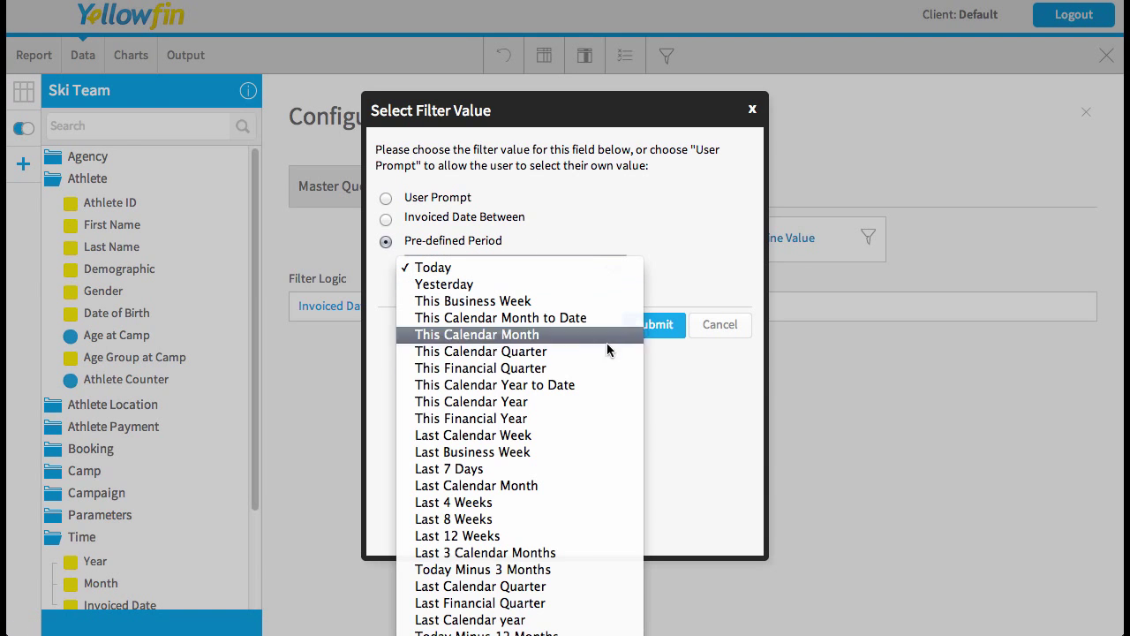
click(535, 619)
click(651, 324)
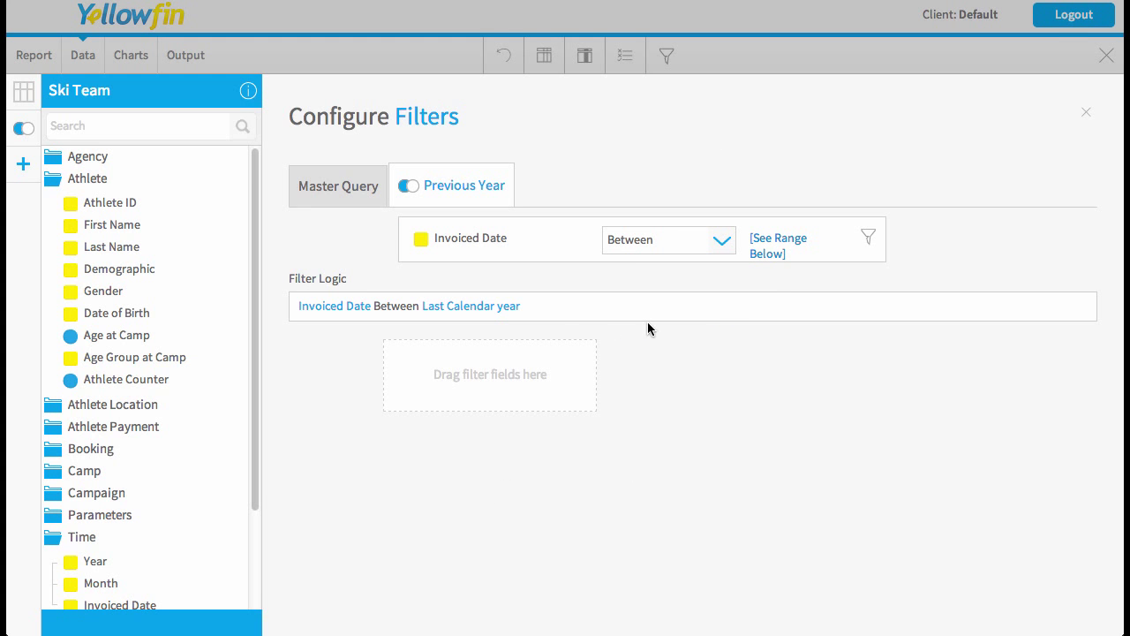
- Close the filter panel and save the Previous Year Minus sub query, leaving 7 rows
click(1086, 112)
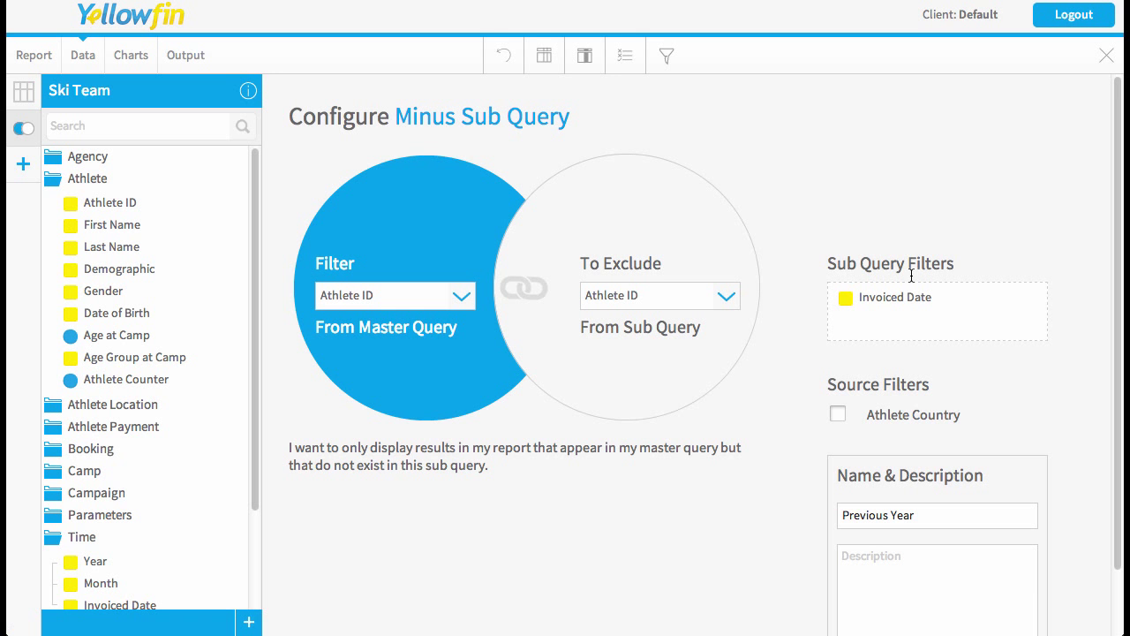
scroll(1007, 446, down, 1)
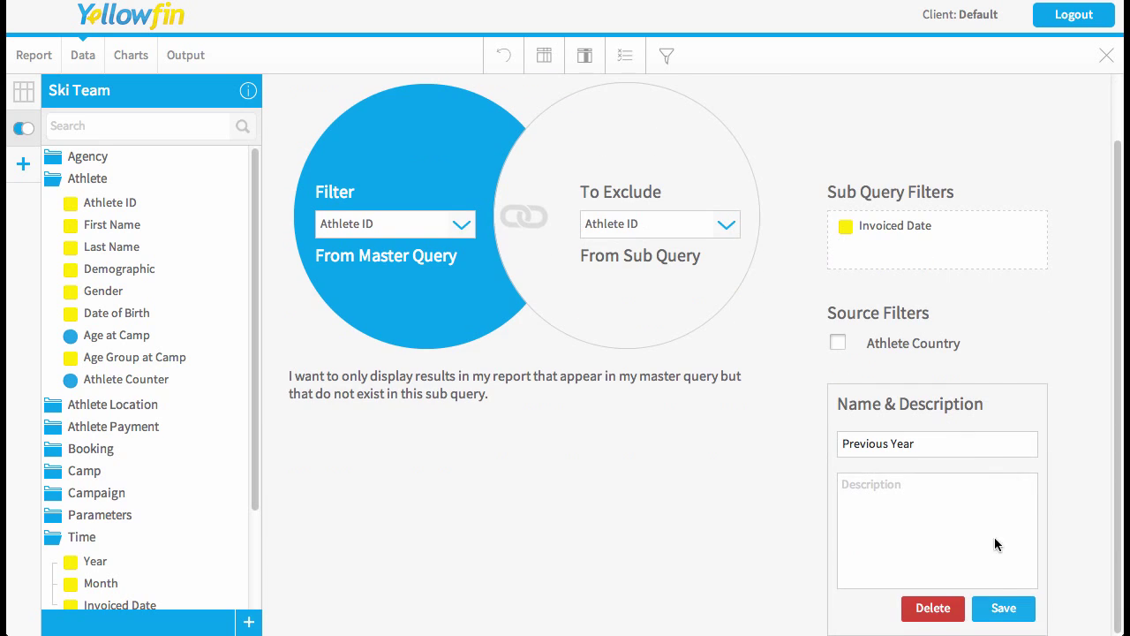
click(998, 604)
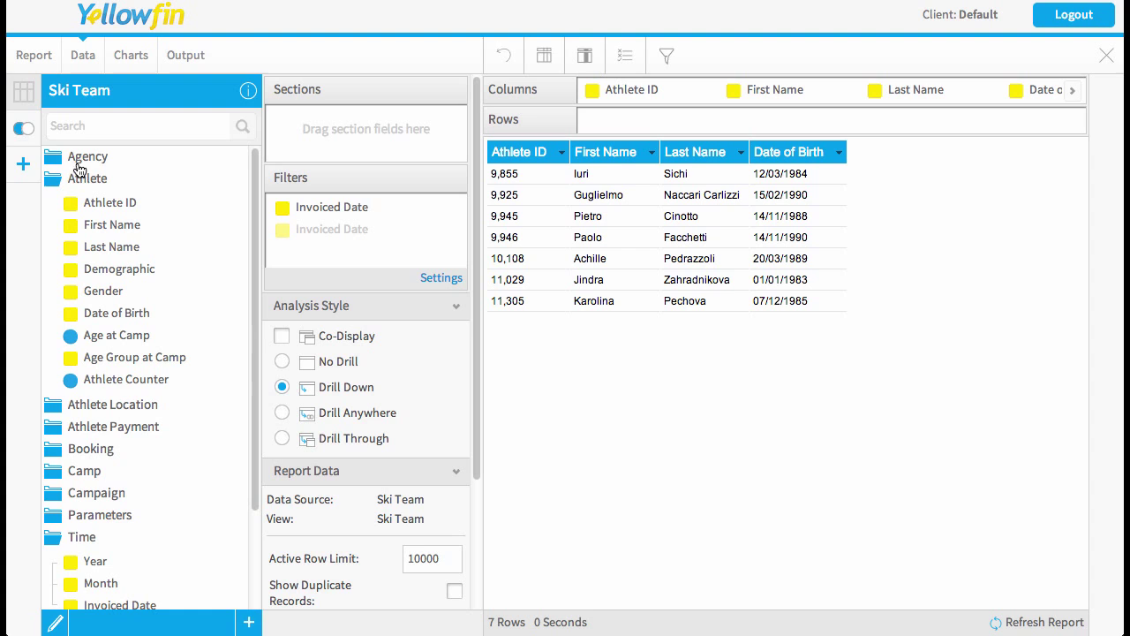
- Delete the Previous Year Minus sub query, restoring the report to 50 rows
click(23, 128)
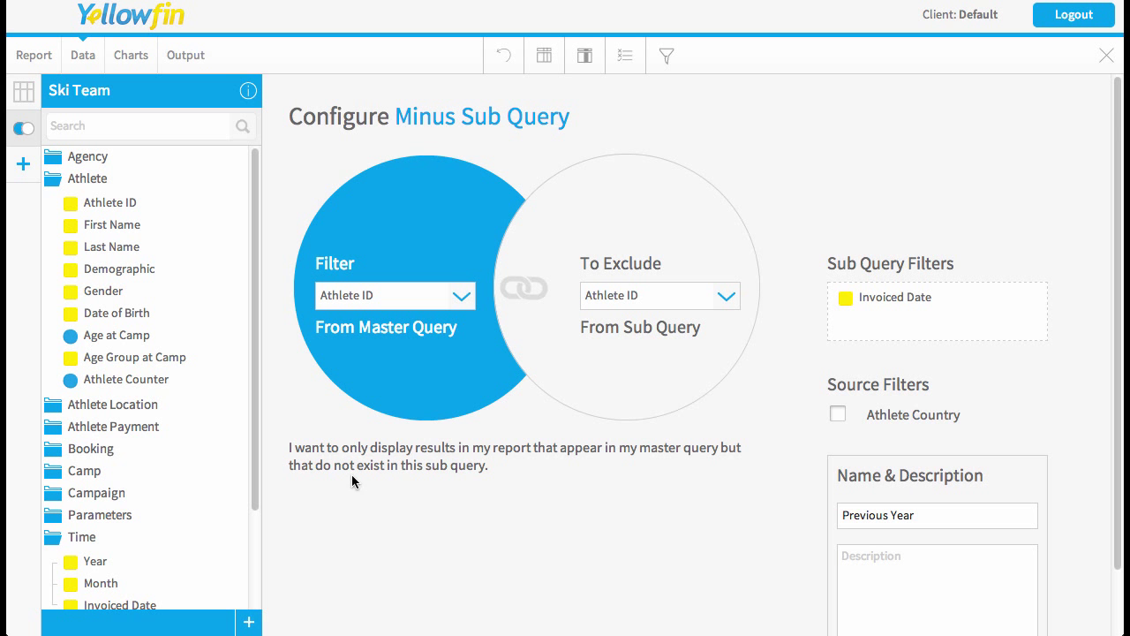
scroll(879, 530, down, 1)
click(932, 607)
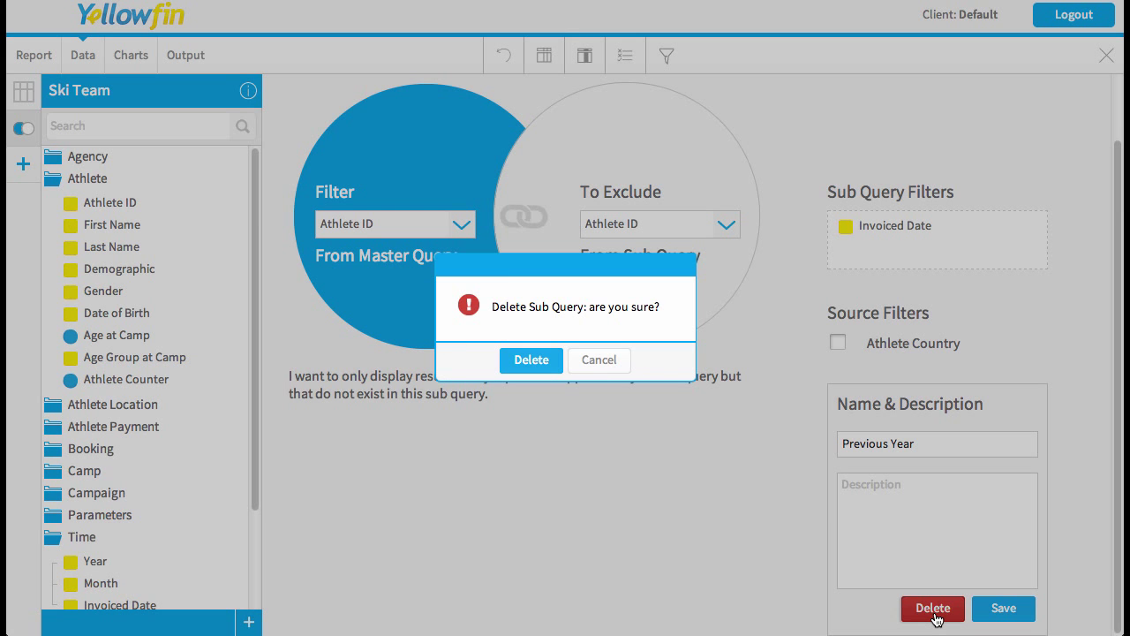
click(530, 360)
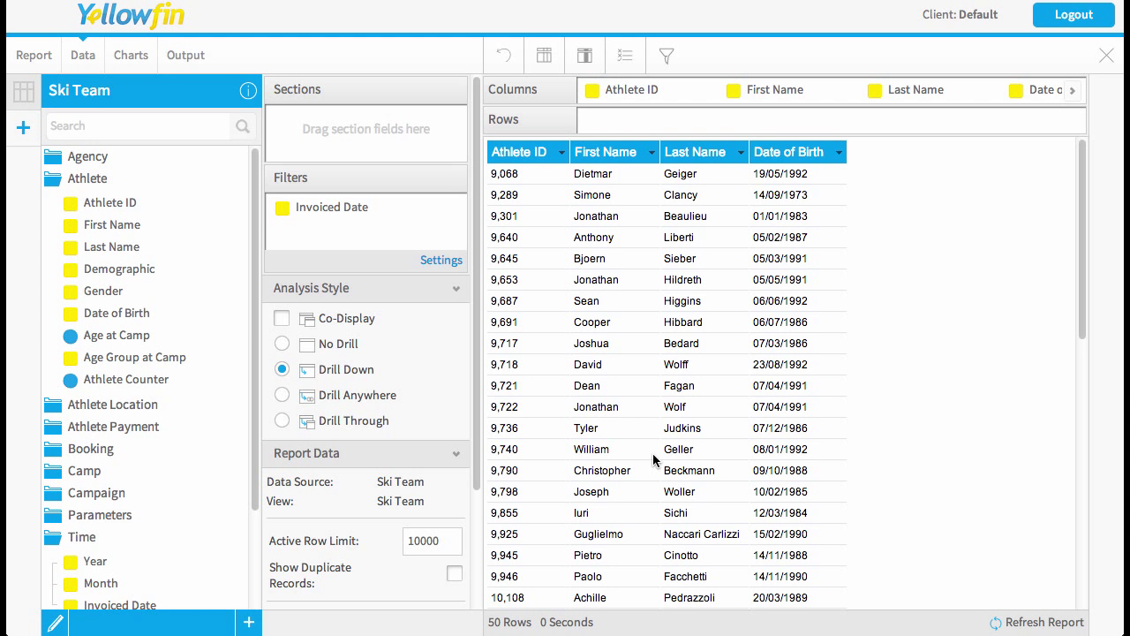
- Add an Intersect sub query matching Athlete ID in both master and sub query
click(23, 127)
click(116, 202)
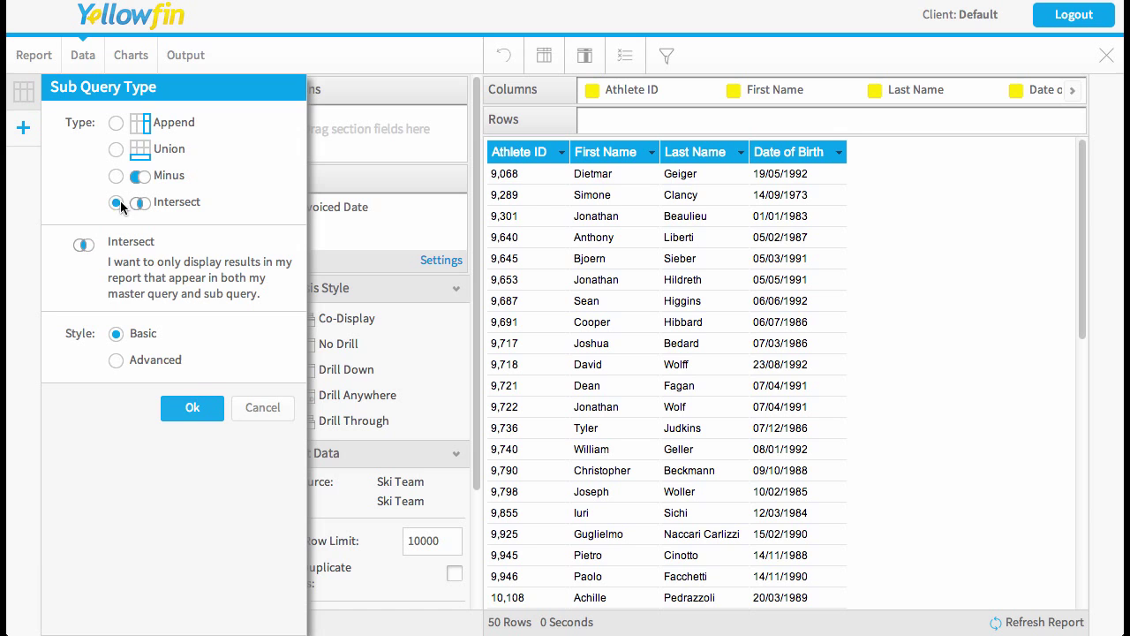
click(192, 408)
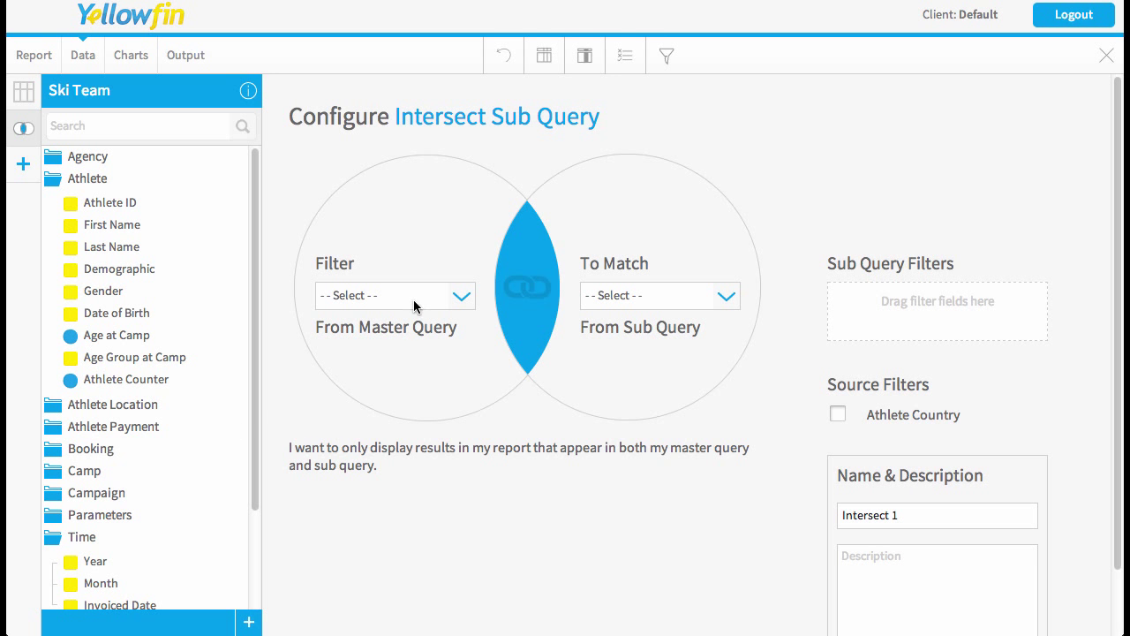
click(415, 305)
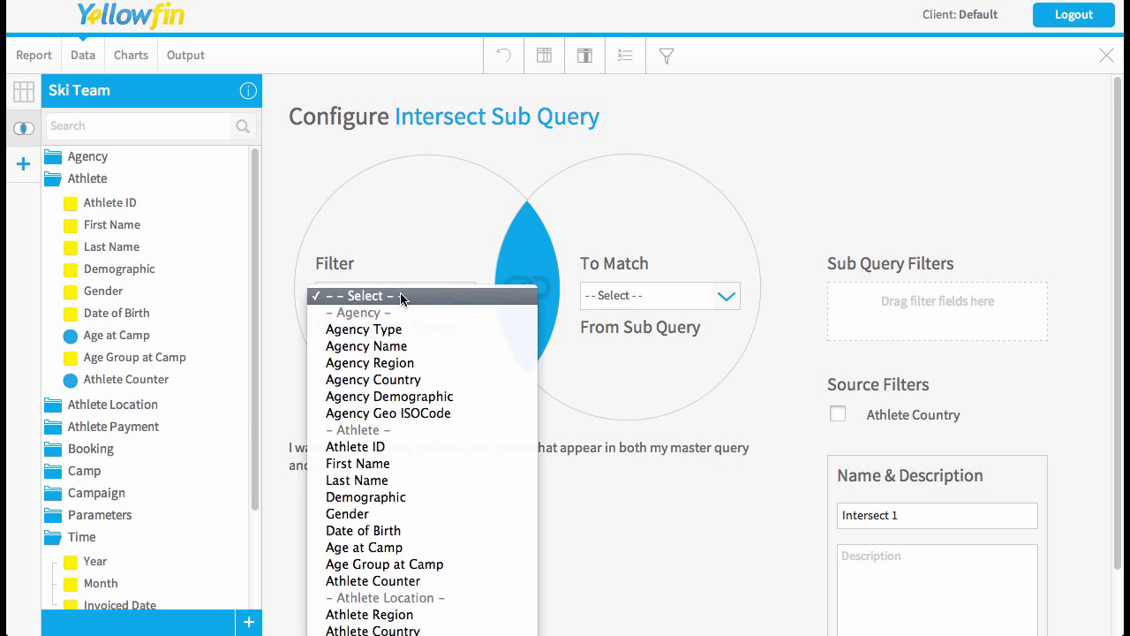
click(363, 449)
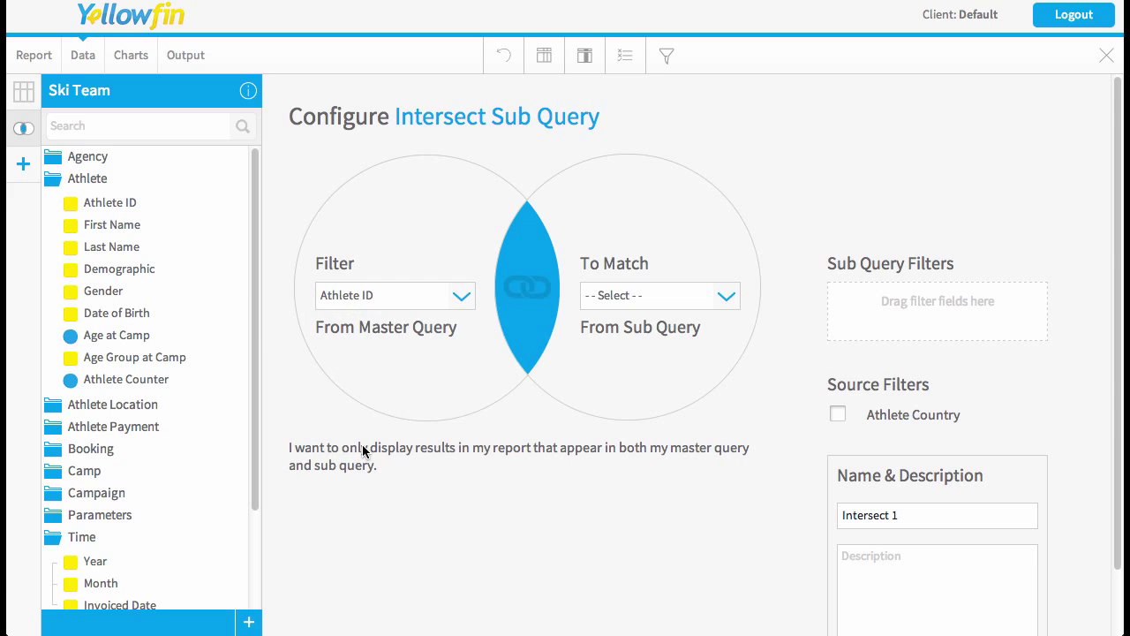
click(641, 291)
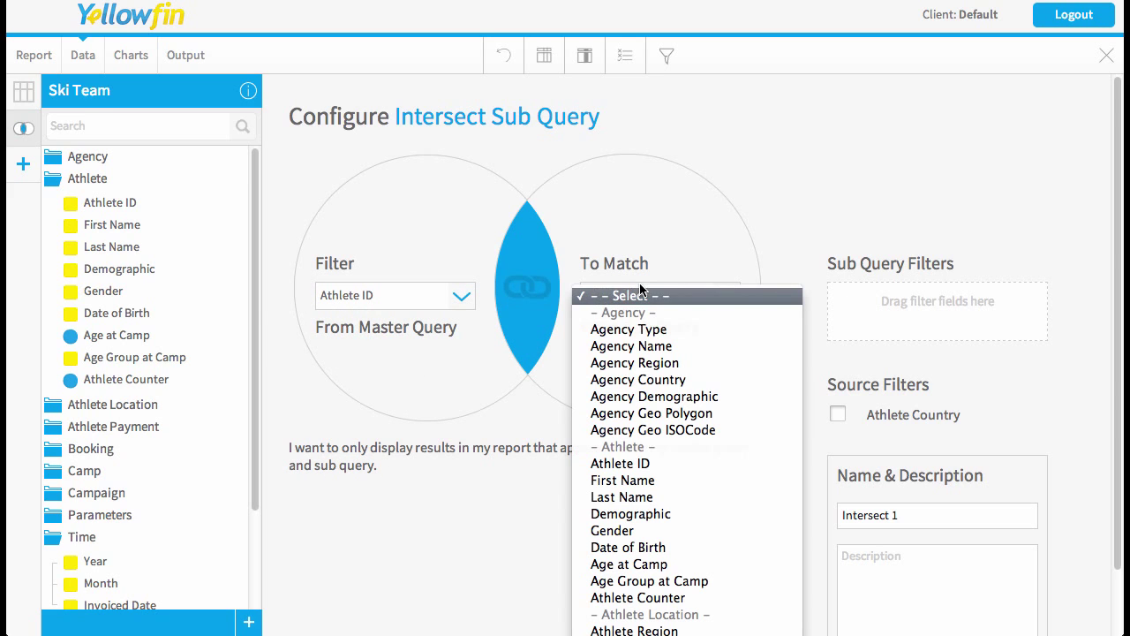
click(621, 466)
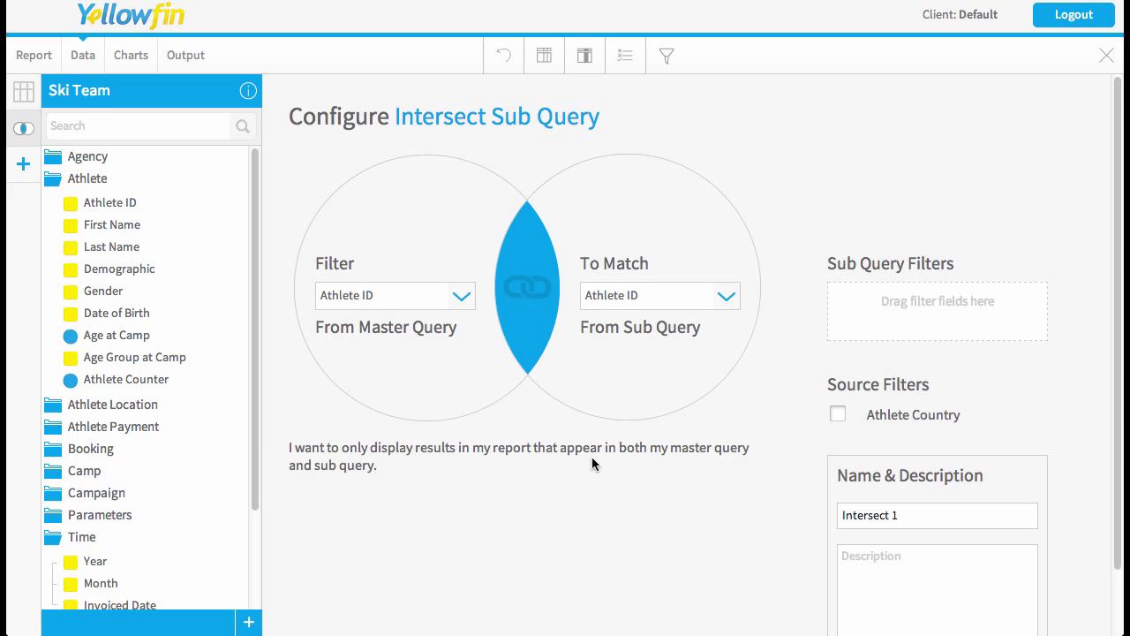
- Add an Invoiced Date sub query filter, name it 'Previous Year', and save
scroll(182, 492, down, 3)
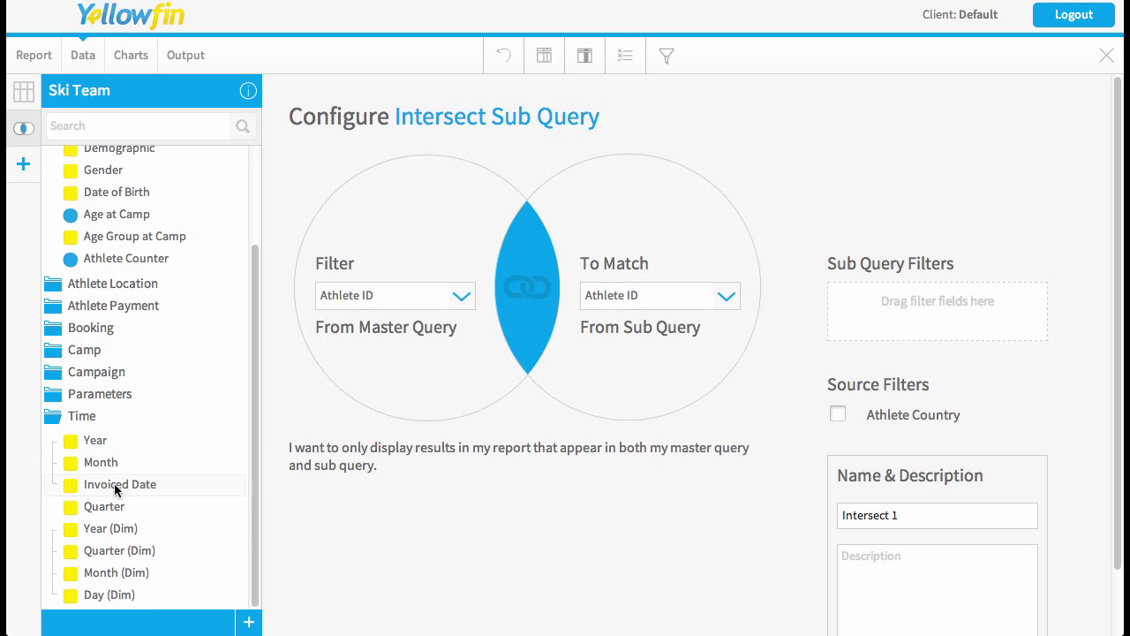
drag(154, 484, 943, 336)
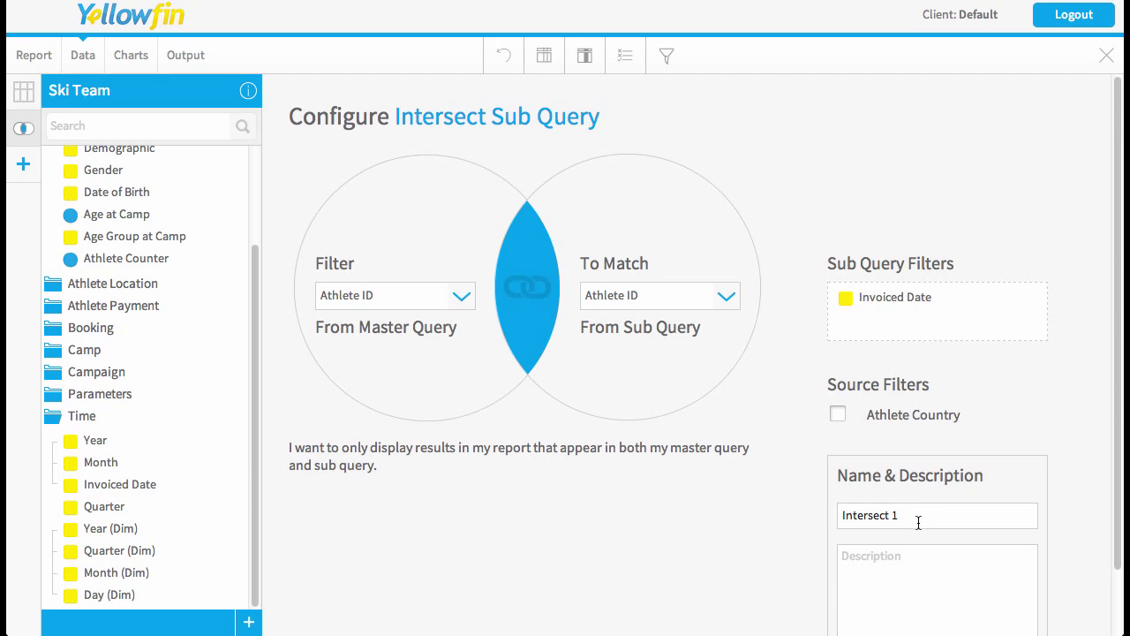
triple_click(918, 521)
text(Previ)
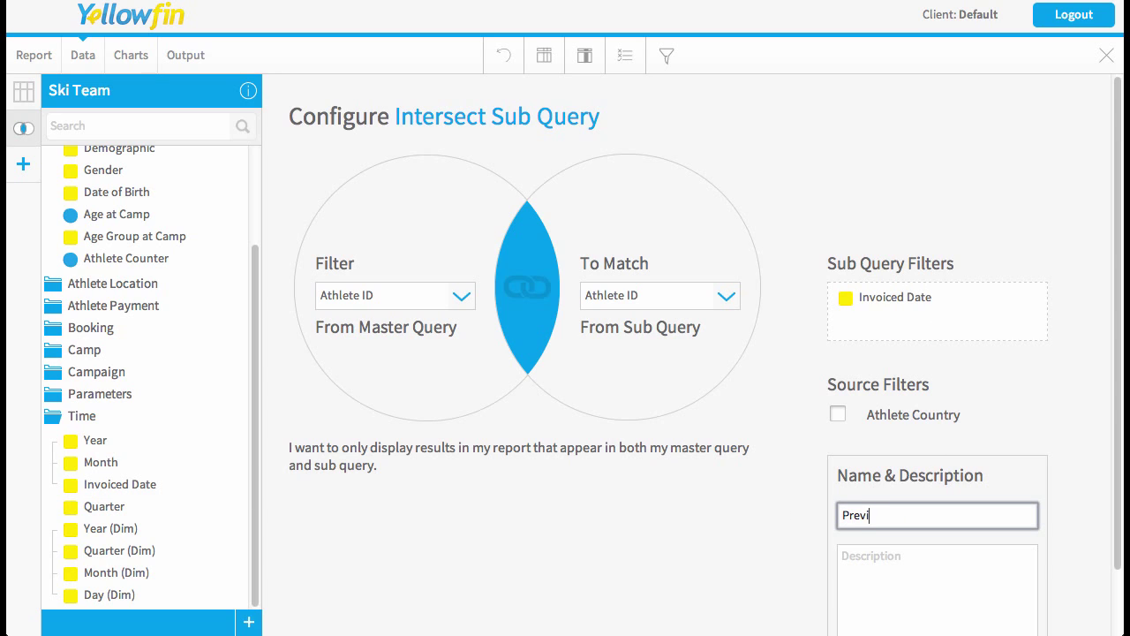
text(ous Year)
scroll(794, 507, down, 2)
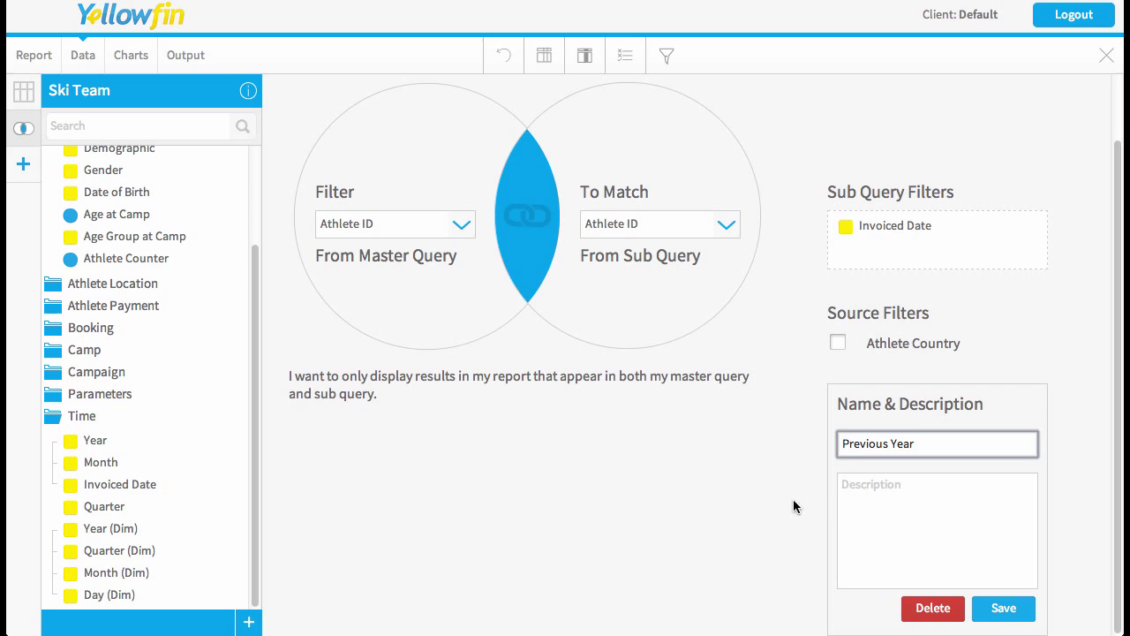
click(1010, 613)
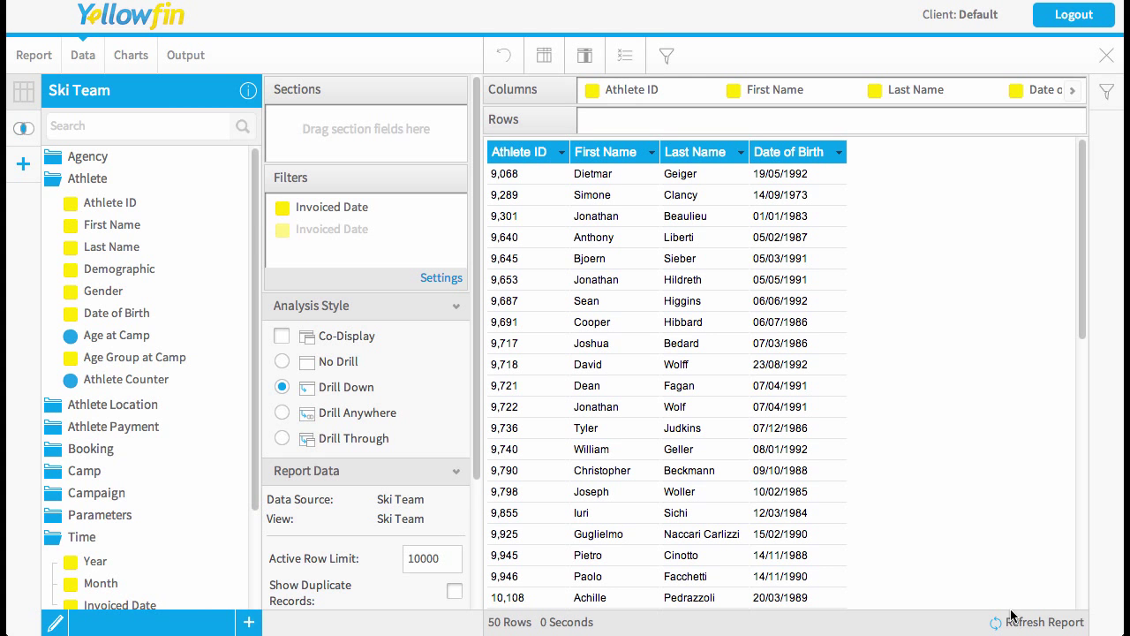
- Set the Previous Year sub query's Invoiced Date filter to Last Calendar year, then close the panel
click(433, 279)
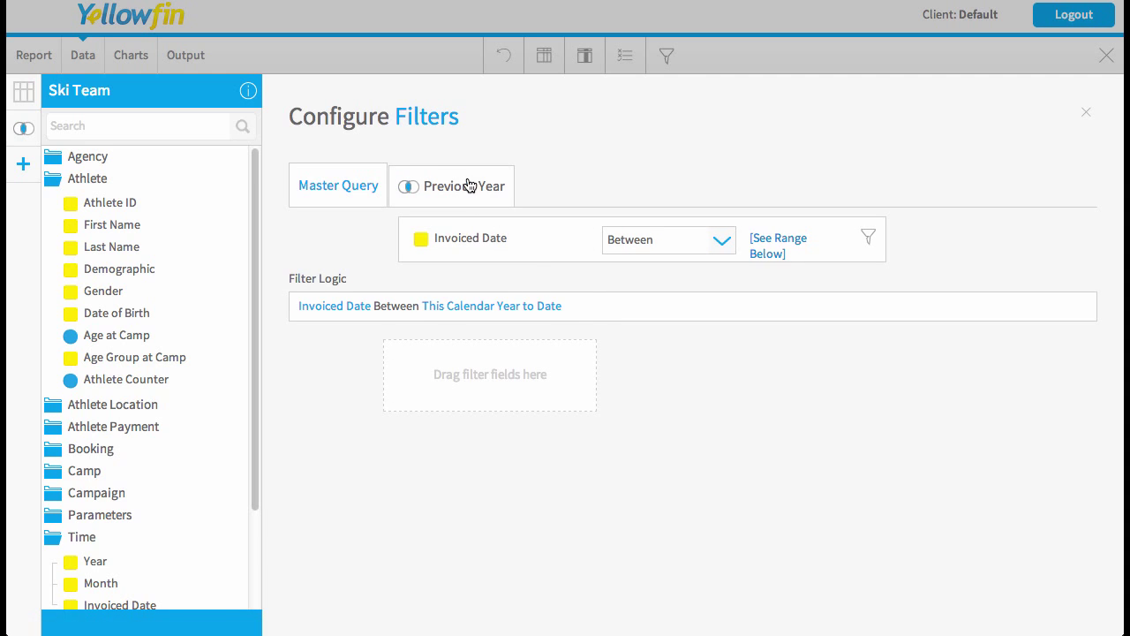
click(493, 185)
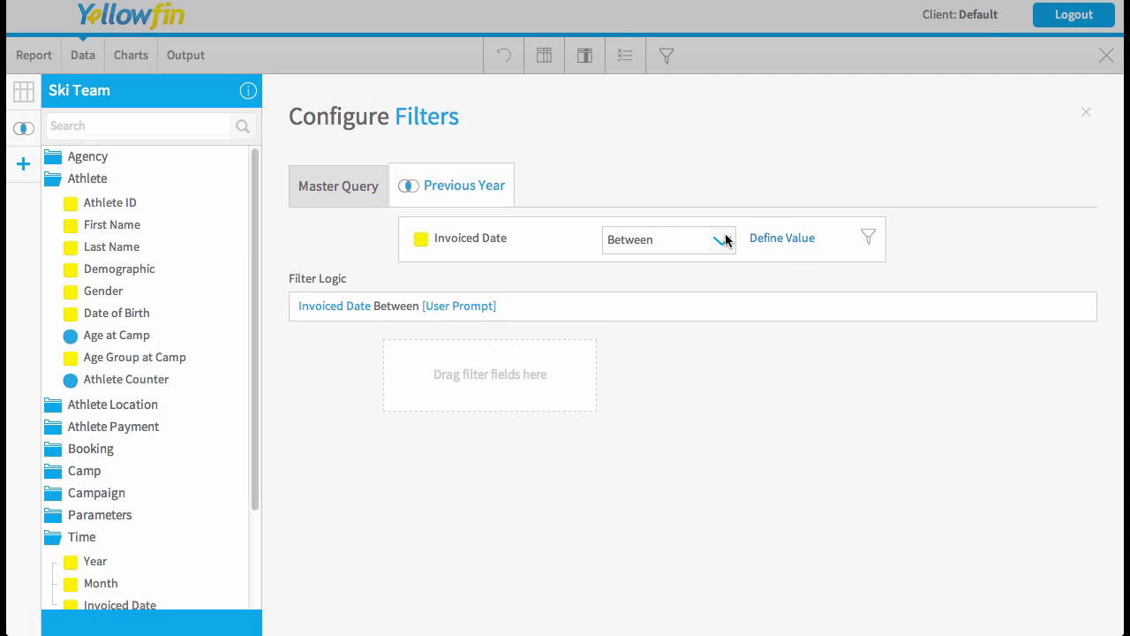
click(775, 239)
click(479, 245)
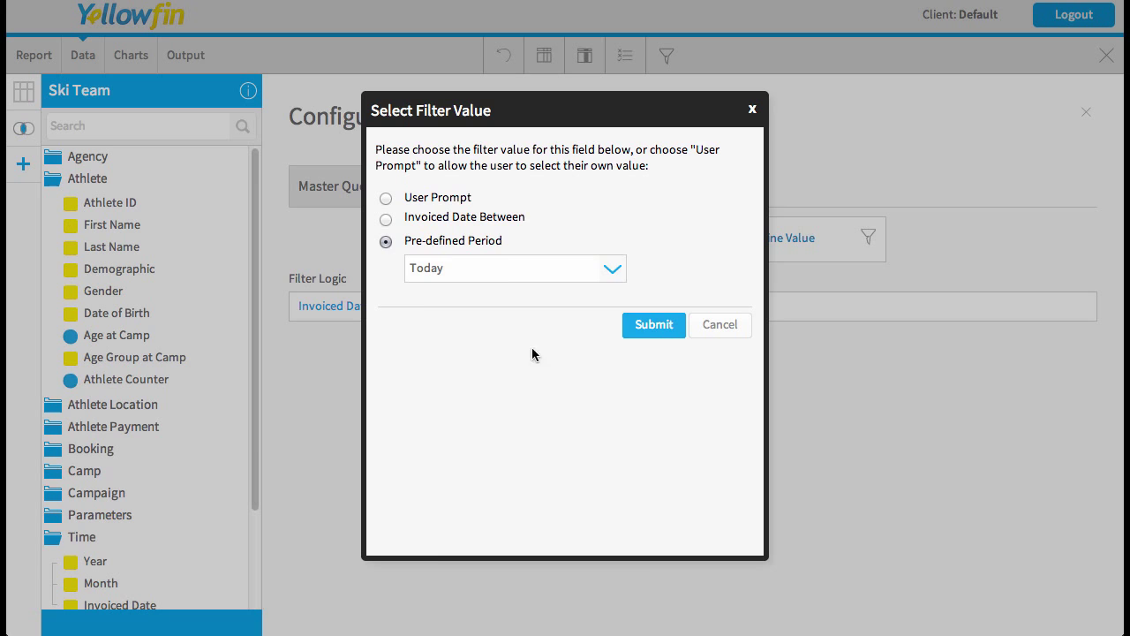
click(512, 279)
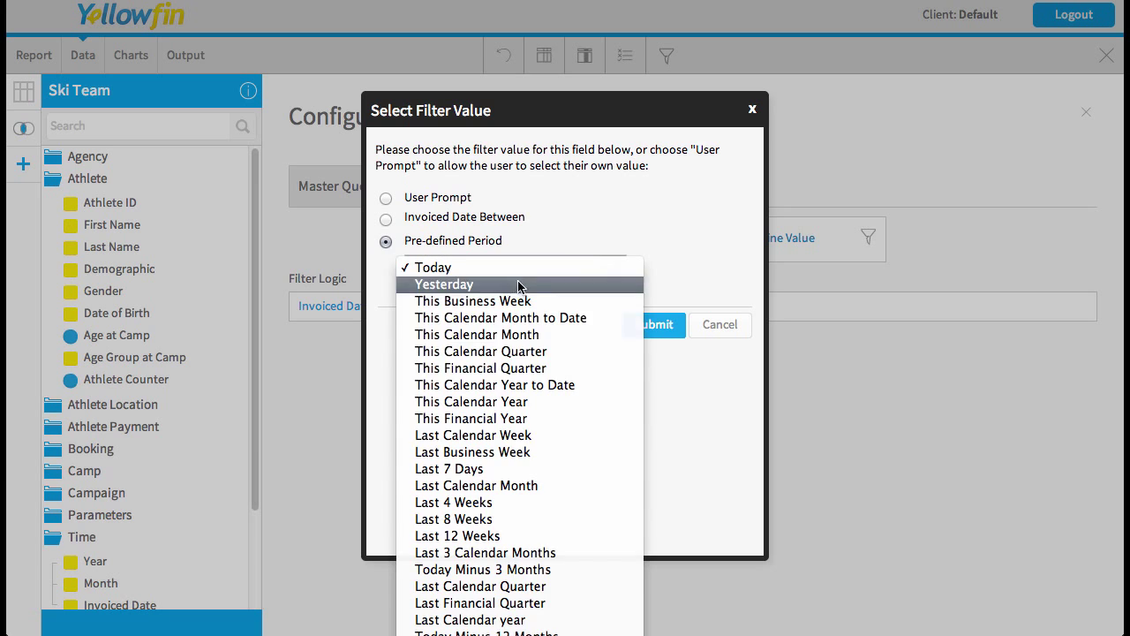
click(477, 620)
click(671, 326)
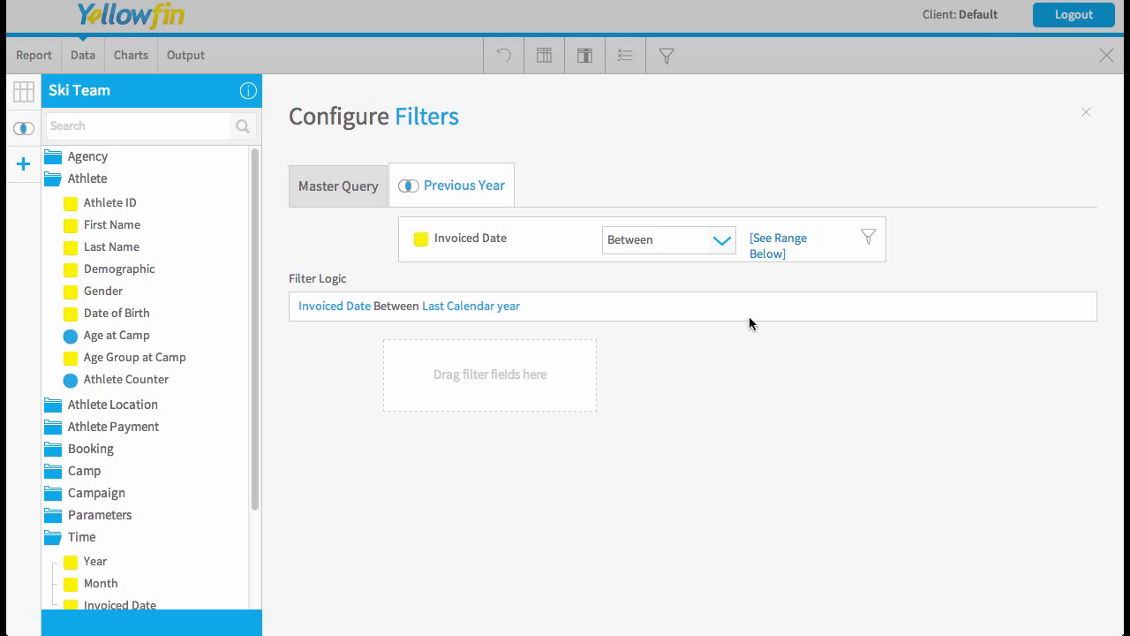
click(1089, 116)
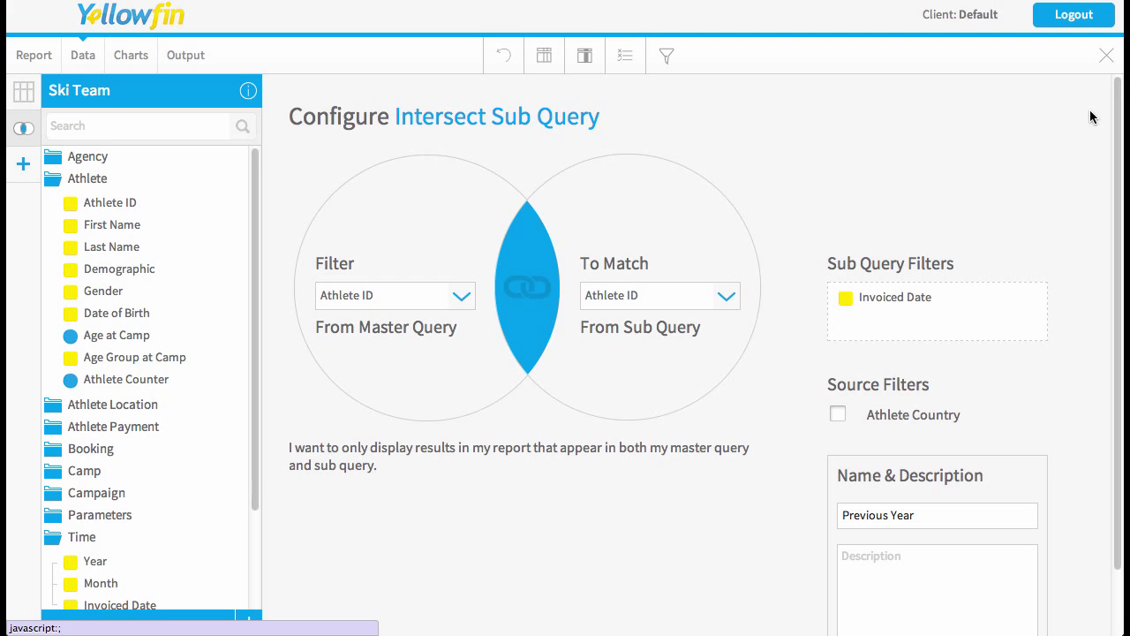
scroll(870, 353, down, 2)
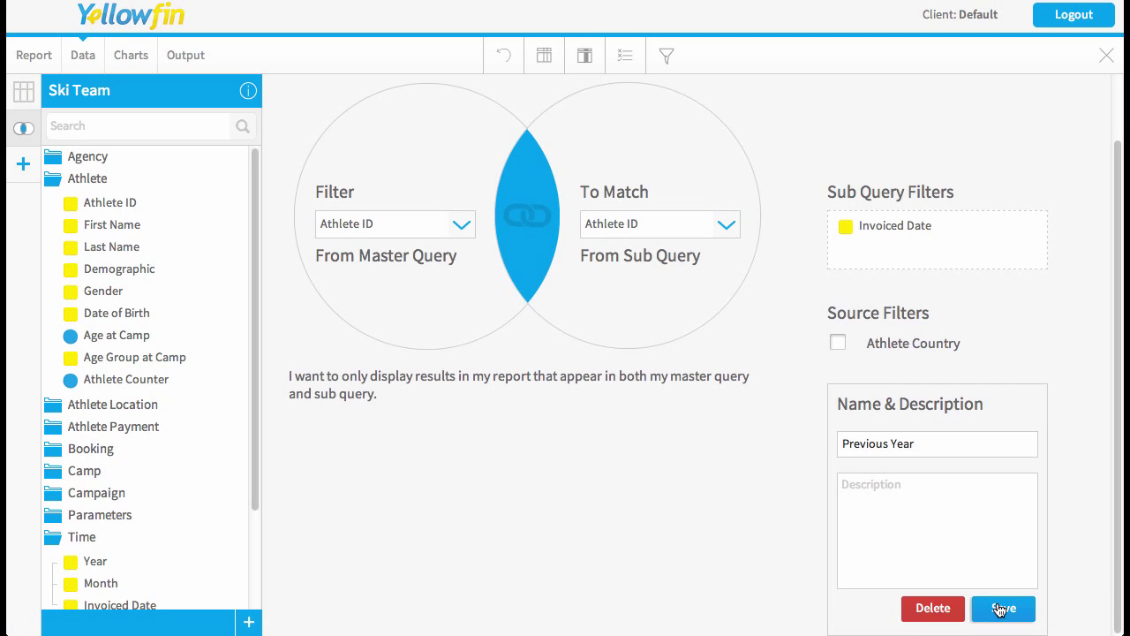
- Save the Previous Year Intersect sub query, rerunning the report to 43 rows
click(1002, 608)
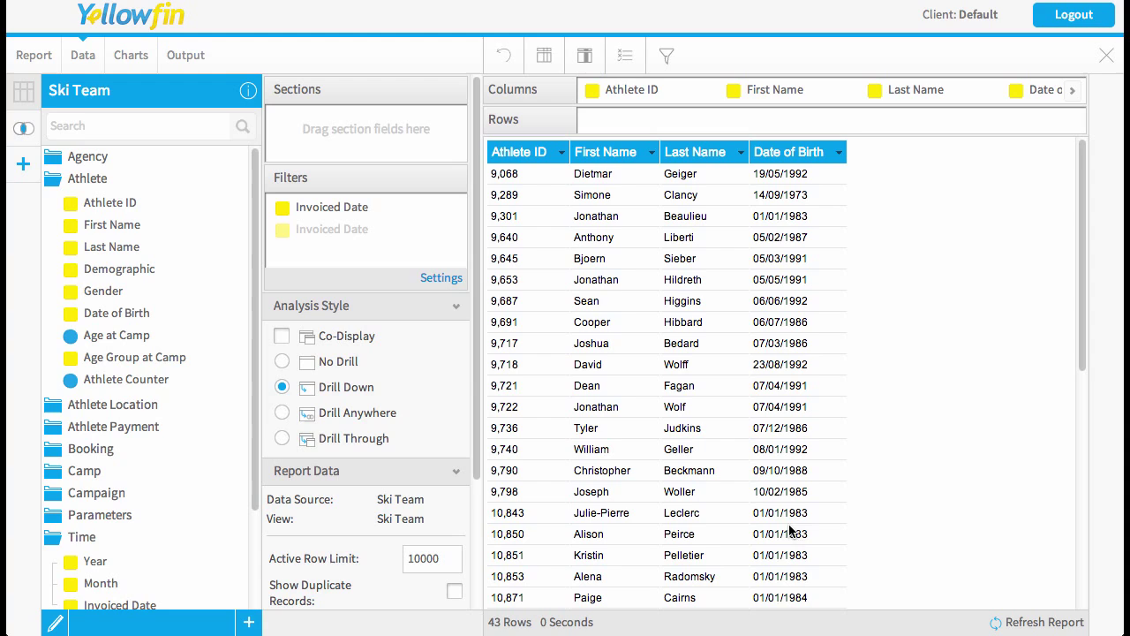